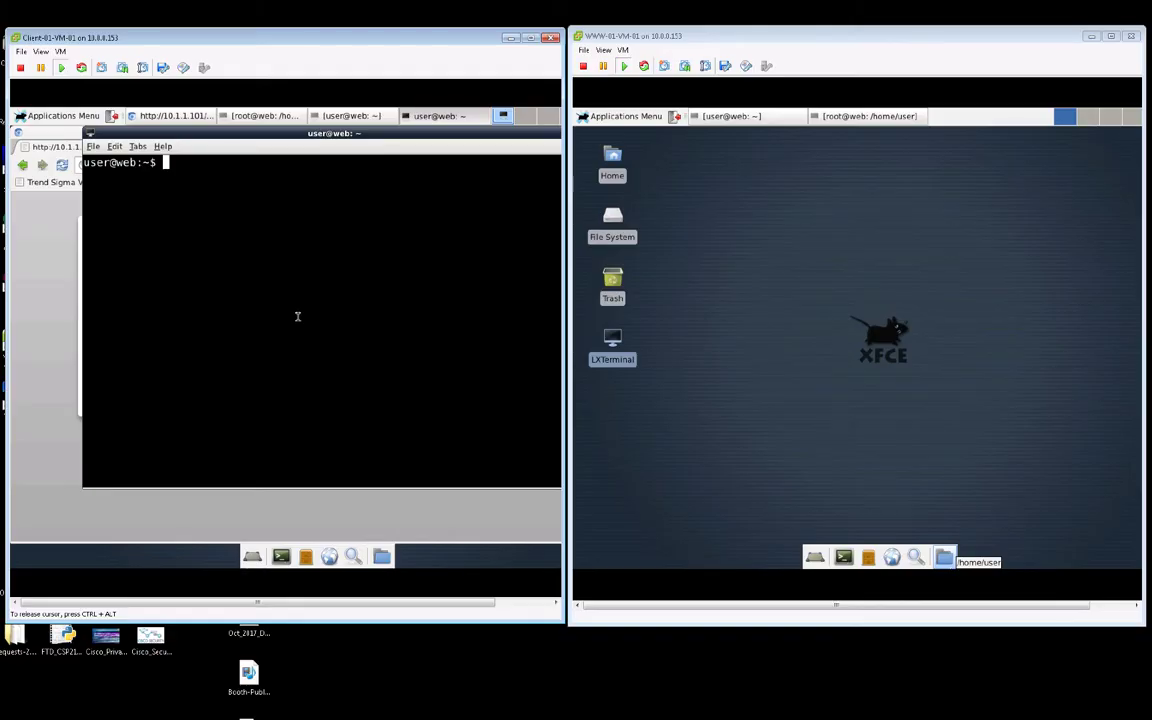
Get a root shell on the Client VM with sudo su
text(sudo su)
key(Return)
Show the client's eth1 address 10.1.0.101 and its routing table
key(Return)
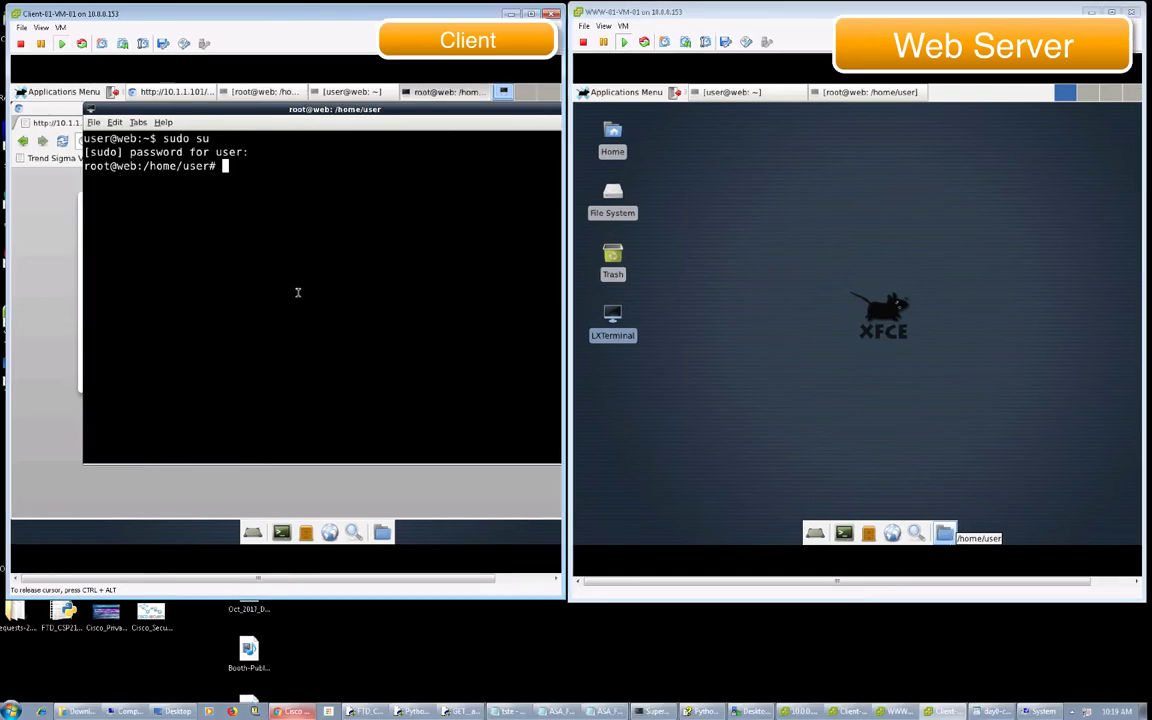
text(ifconfig)
key(Return)
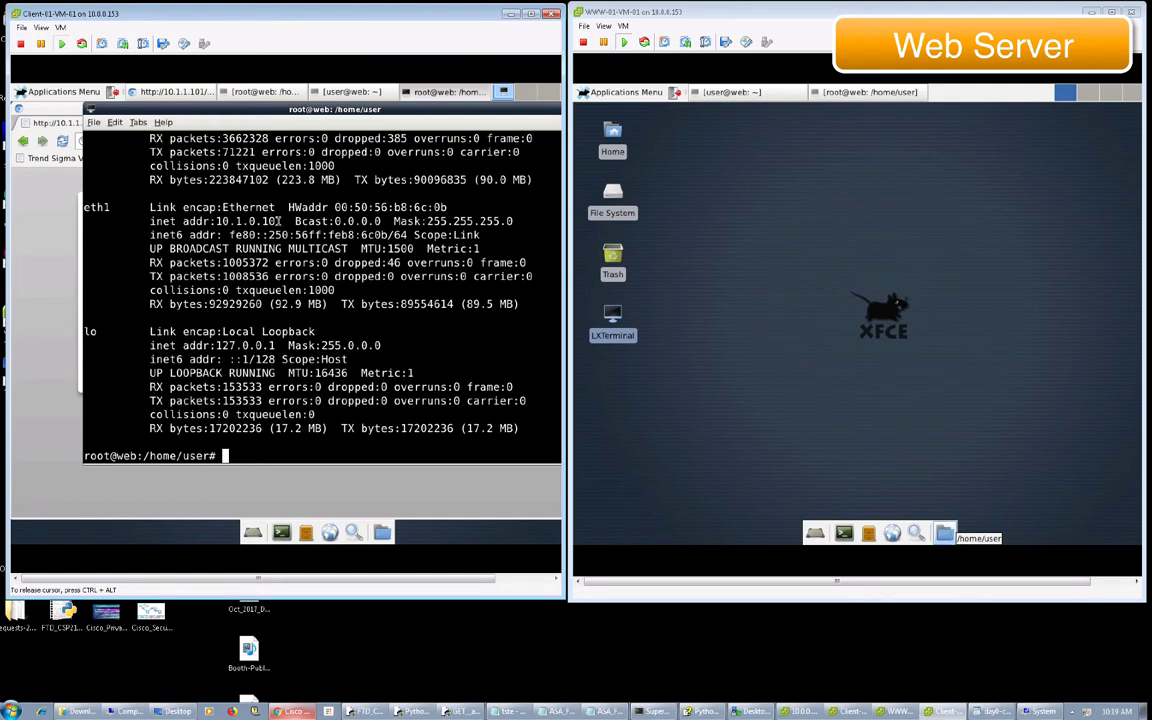
text(route)
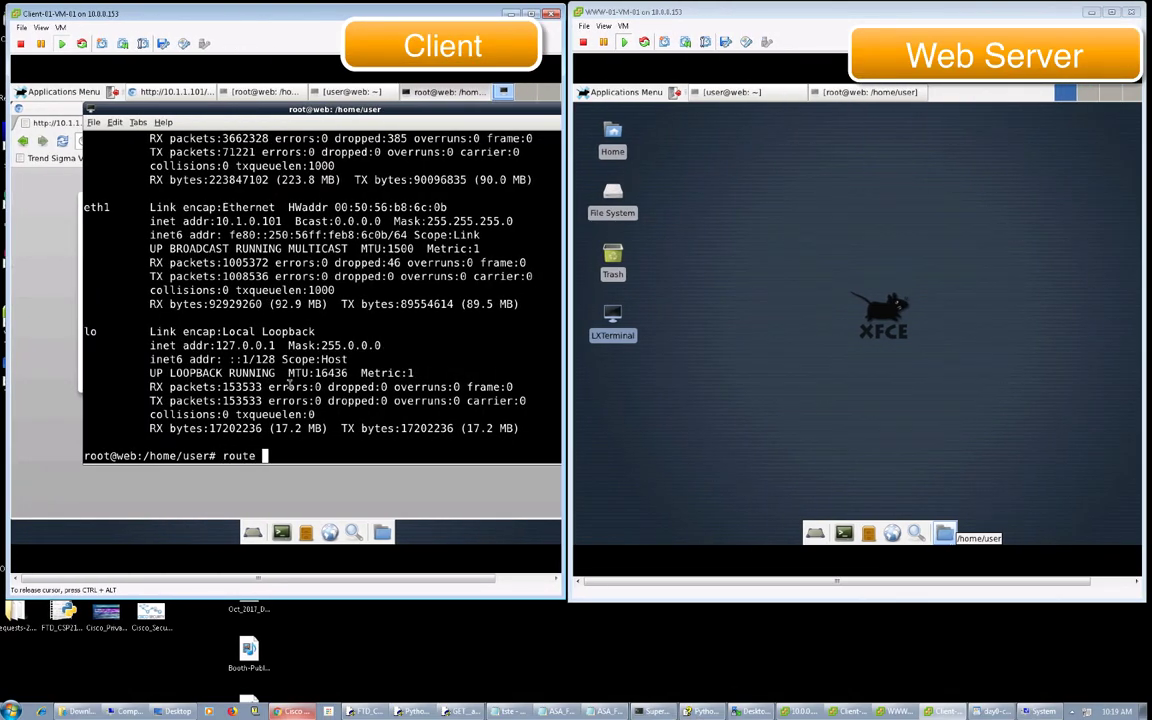
key(Return)
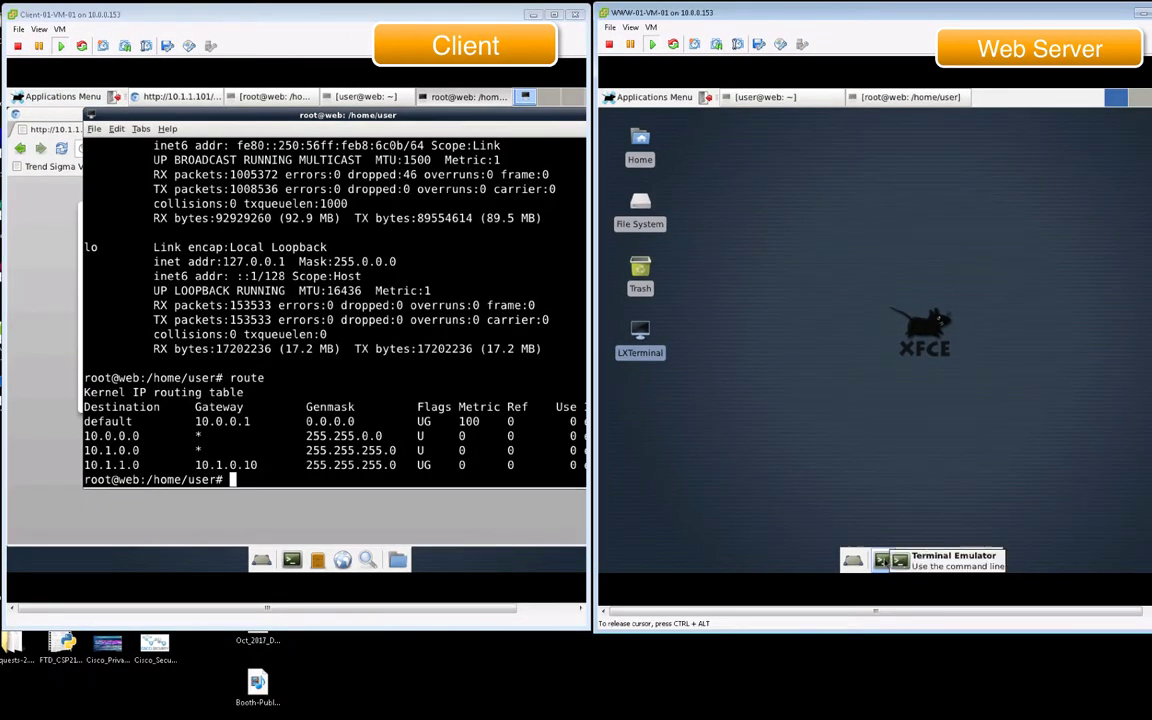
Open a root terminal on the web server and show its eth1 address 10.1.1.101
click(950, 602)
text(sudo su)
key(Return)
key(Return)
text(ifconfig)
key(Return)
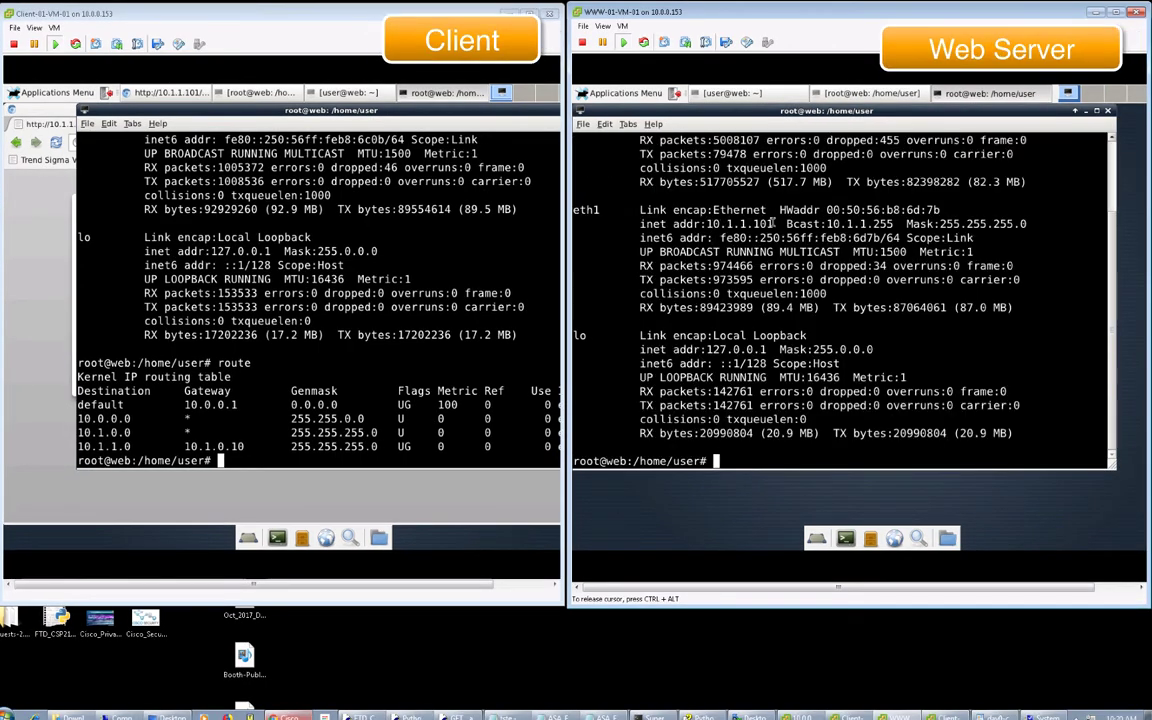
Show the web server's routes (10.1.0.0 via 10.1.1.10), then enter ping 10.1.1.101 on the client
text(route)
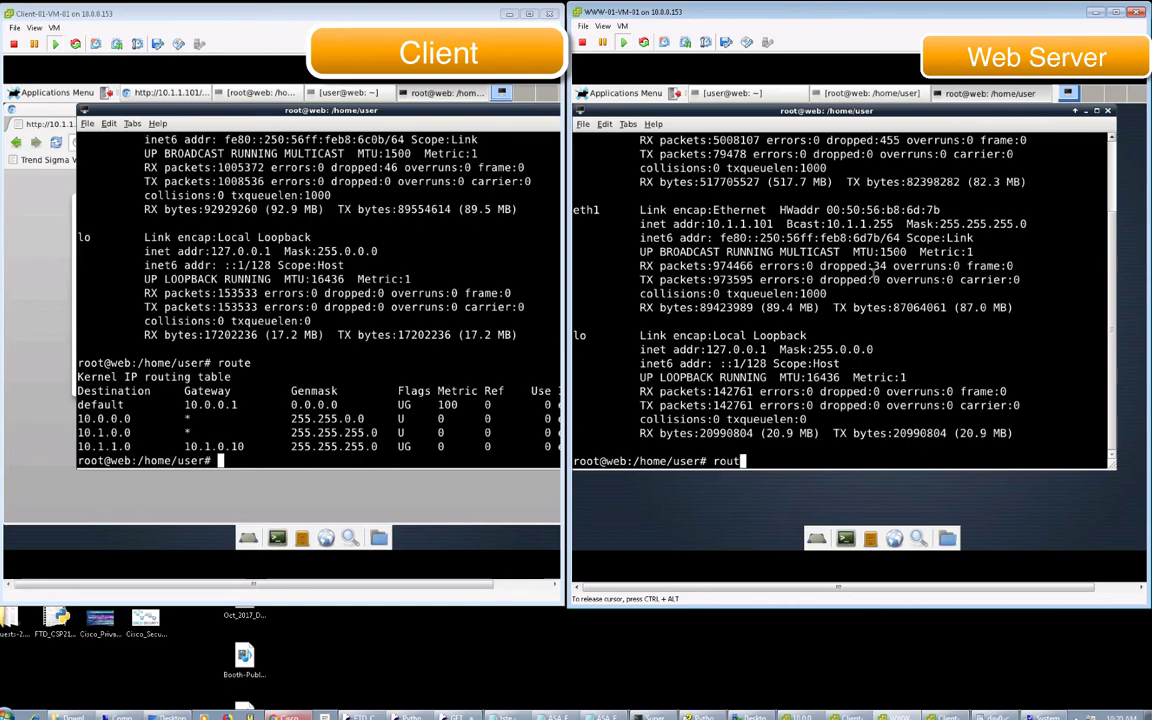
key(Return)
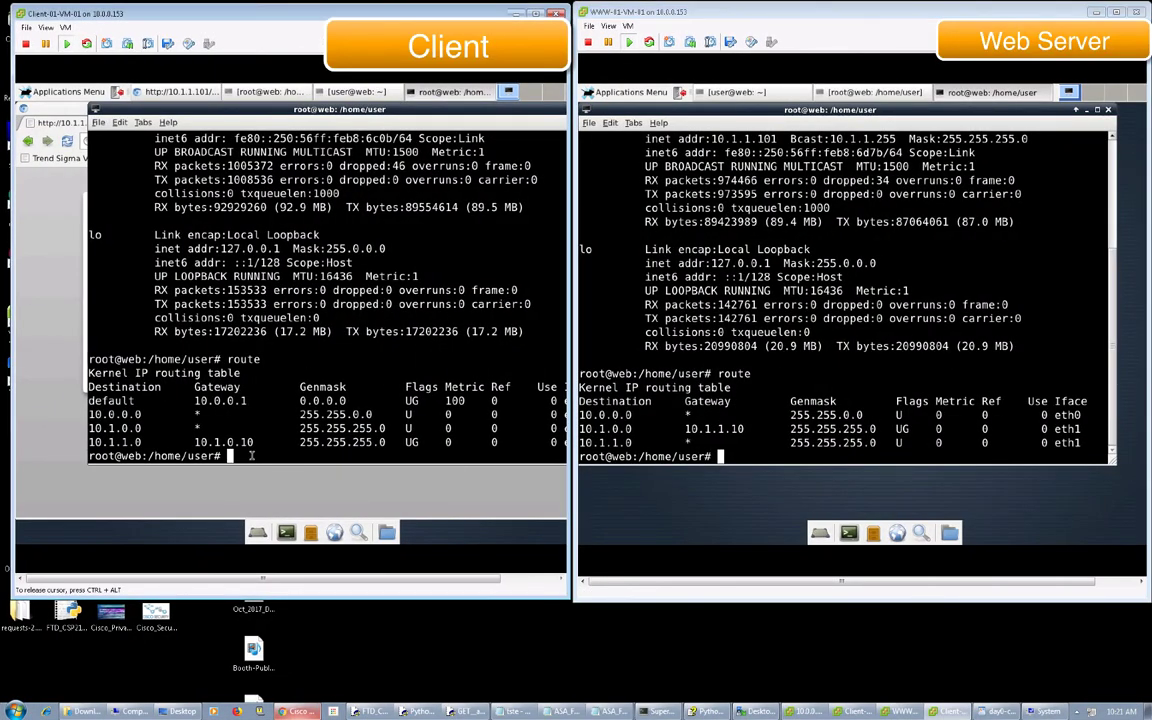
text(ping 10.1.1.1)
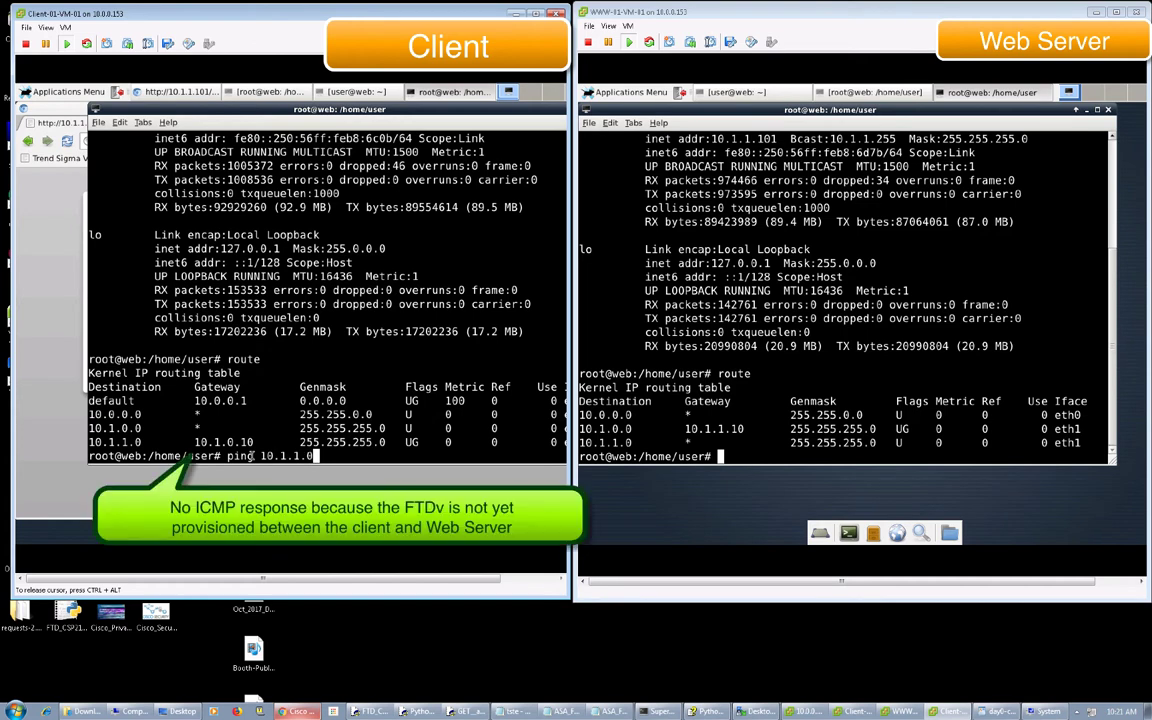
text(01)
Ping the web server at 10.1.1.101 from the client, getting no reply
key(Return)
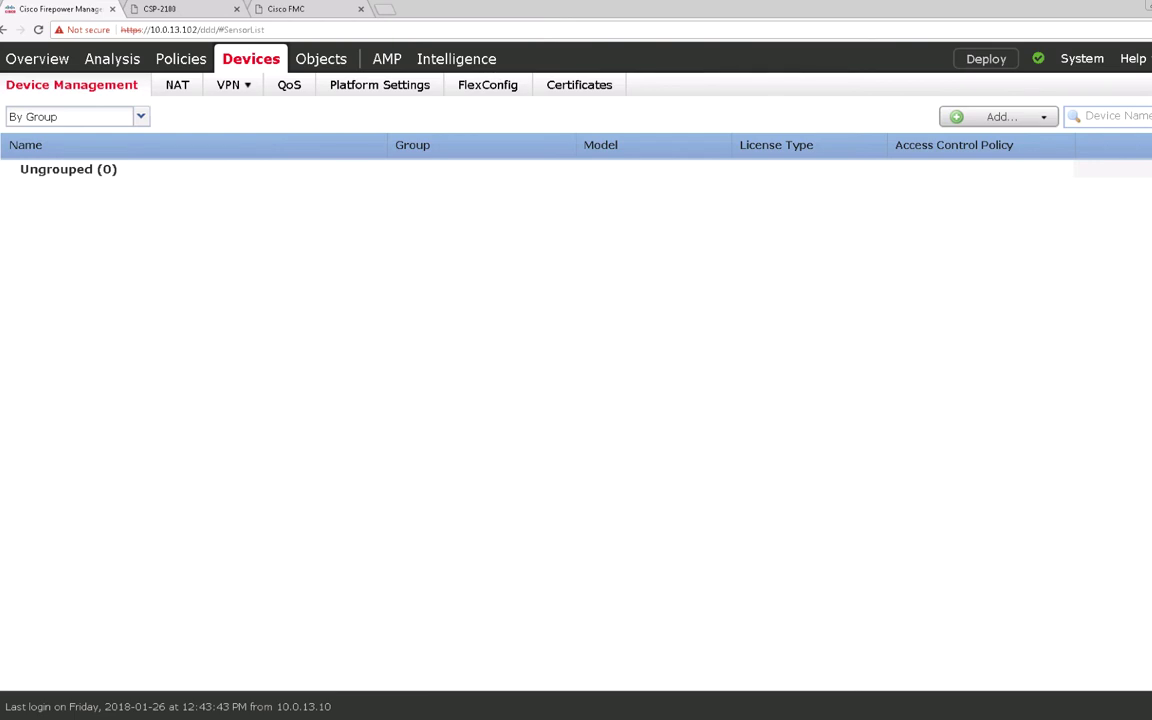
Sign in to CSP 2100 with the account password and open the Configuration > Repository list
click(160, 9)
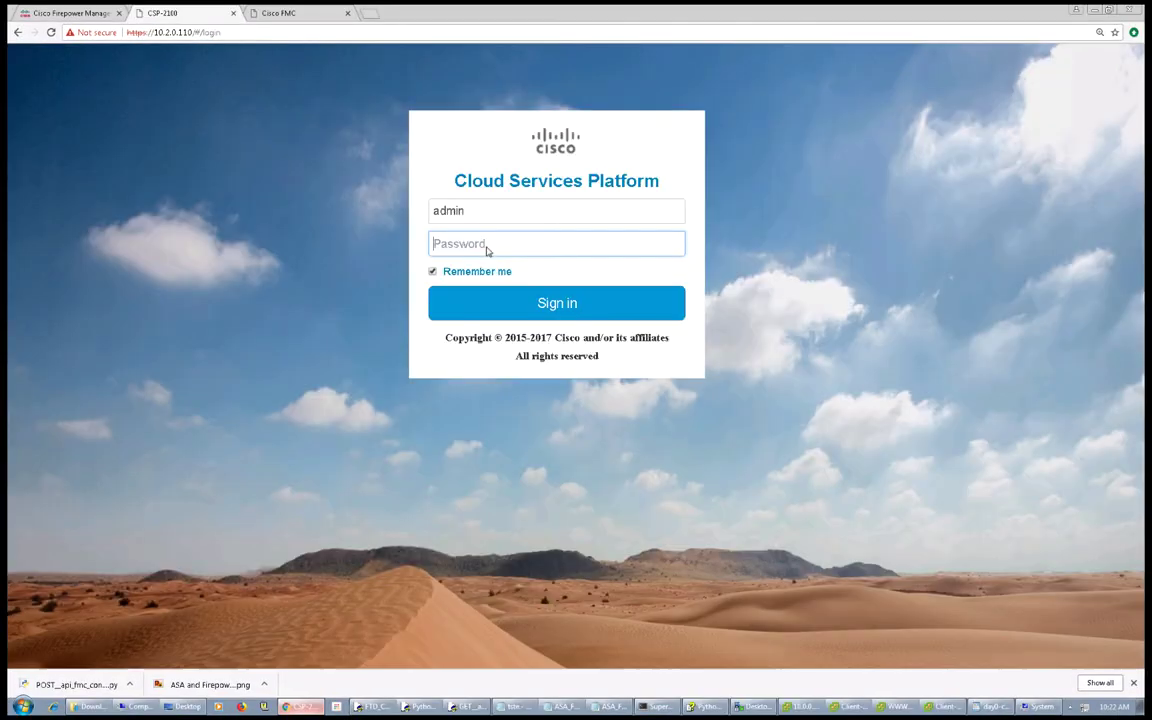
text(**********)
key(Return)
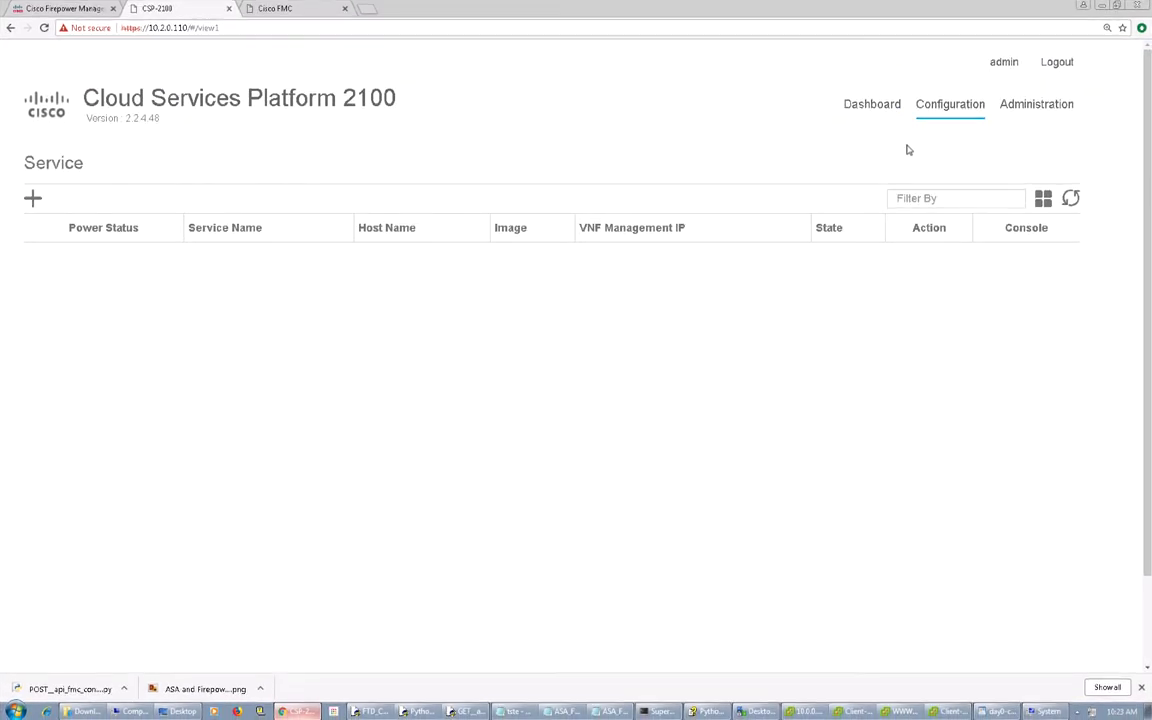
click(946, 106)
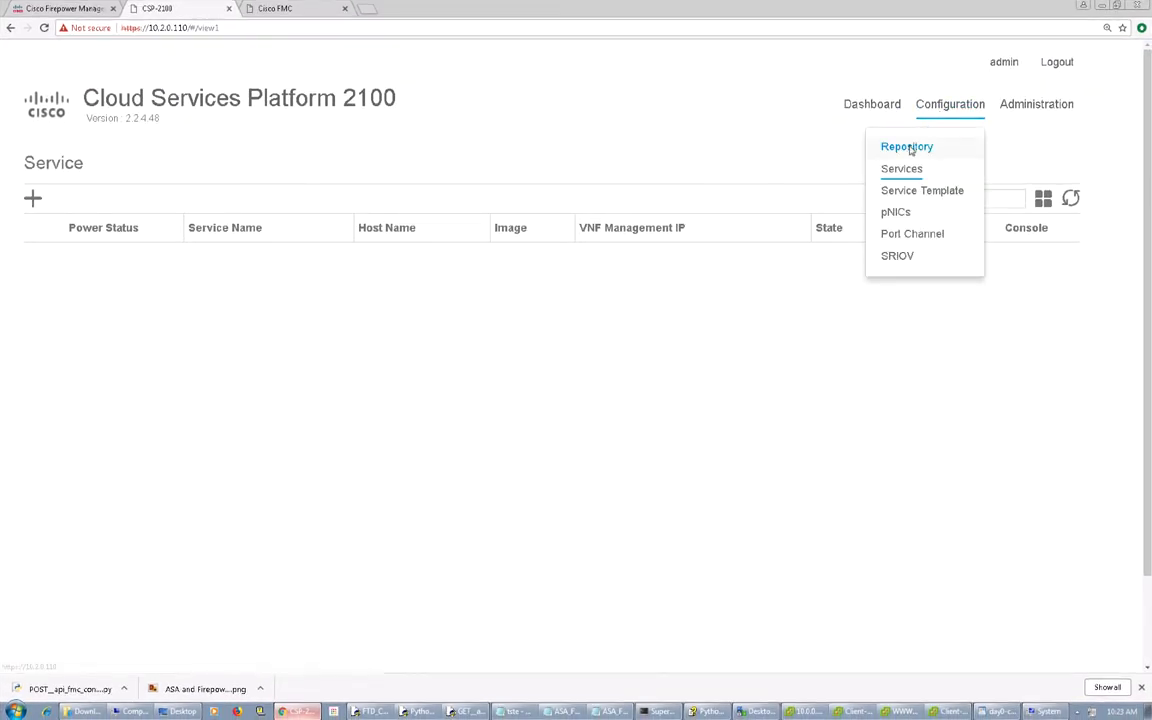
click(912, 148)
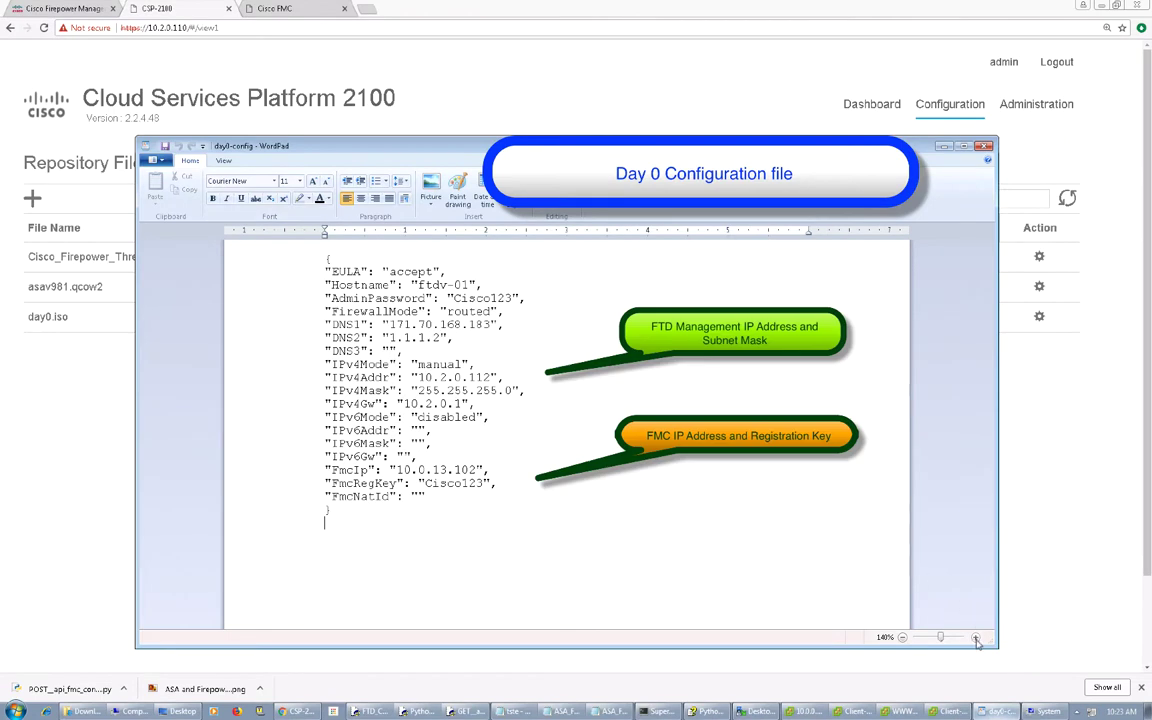
Enlarge the day0-config text in WordPad, then show FMC's Access Control policy list
click(976, 638)
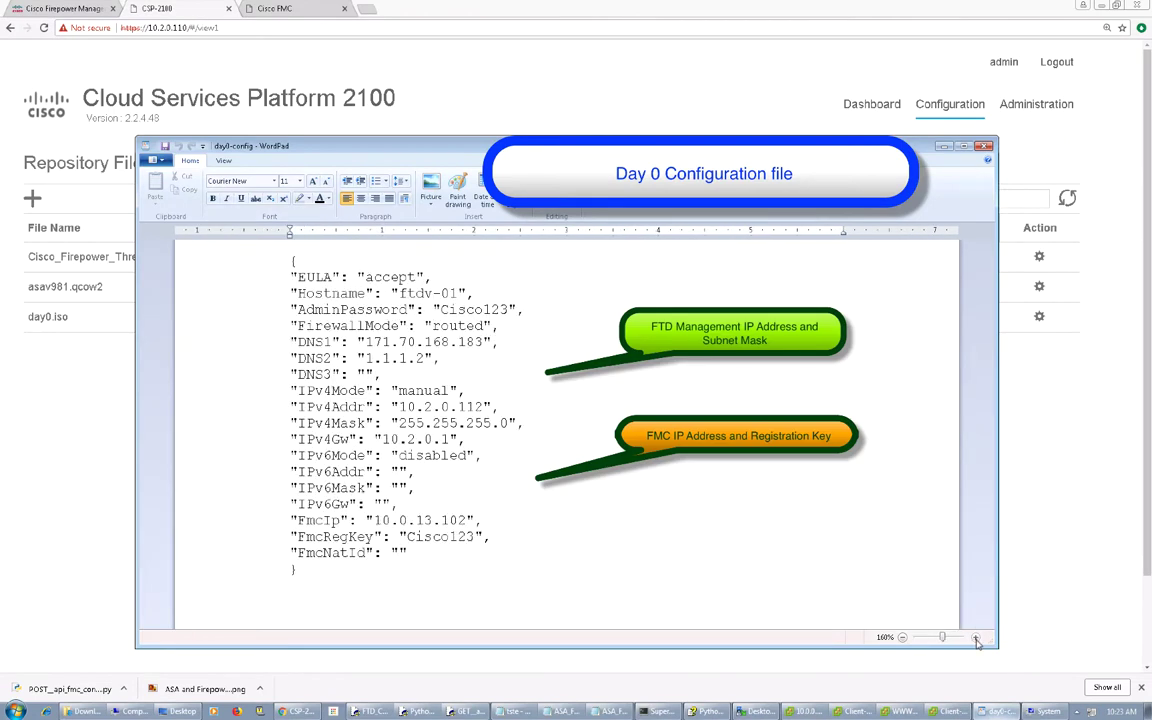
click(976, 638)
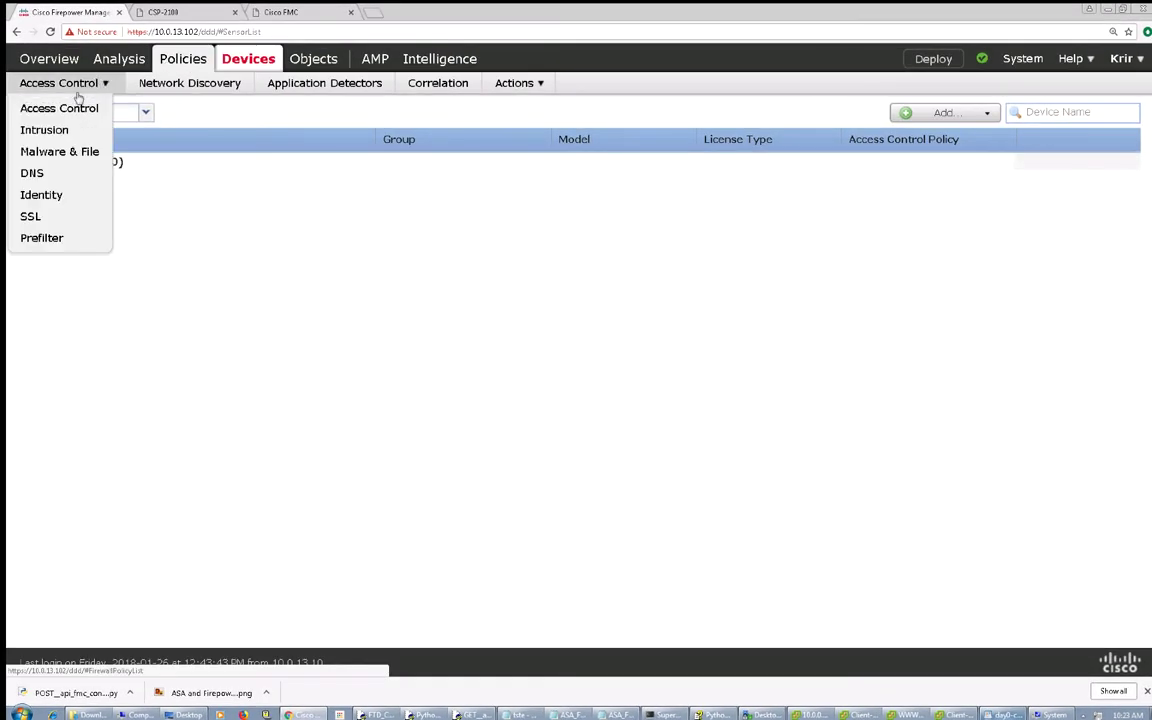
click(64, 106)
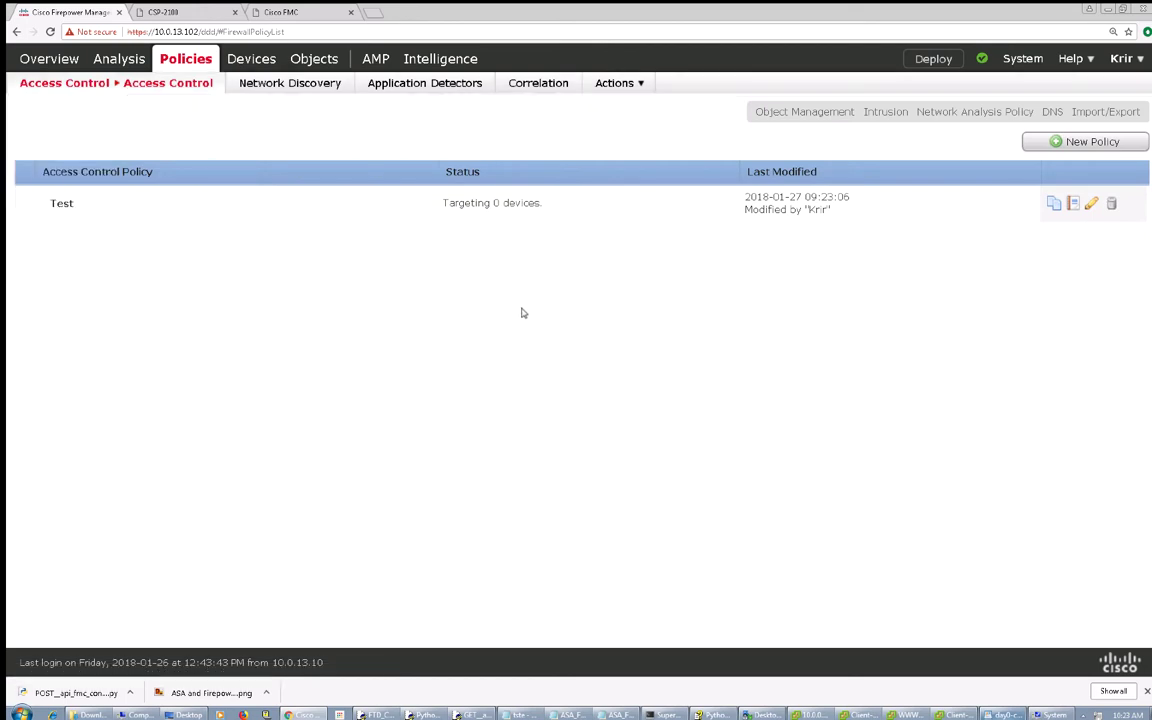
Open the Test access control policy for editing in FMC
click(1090, 205)
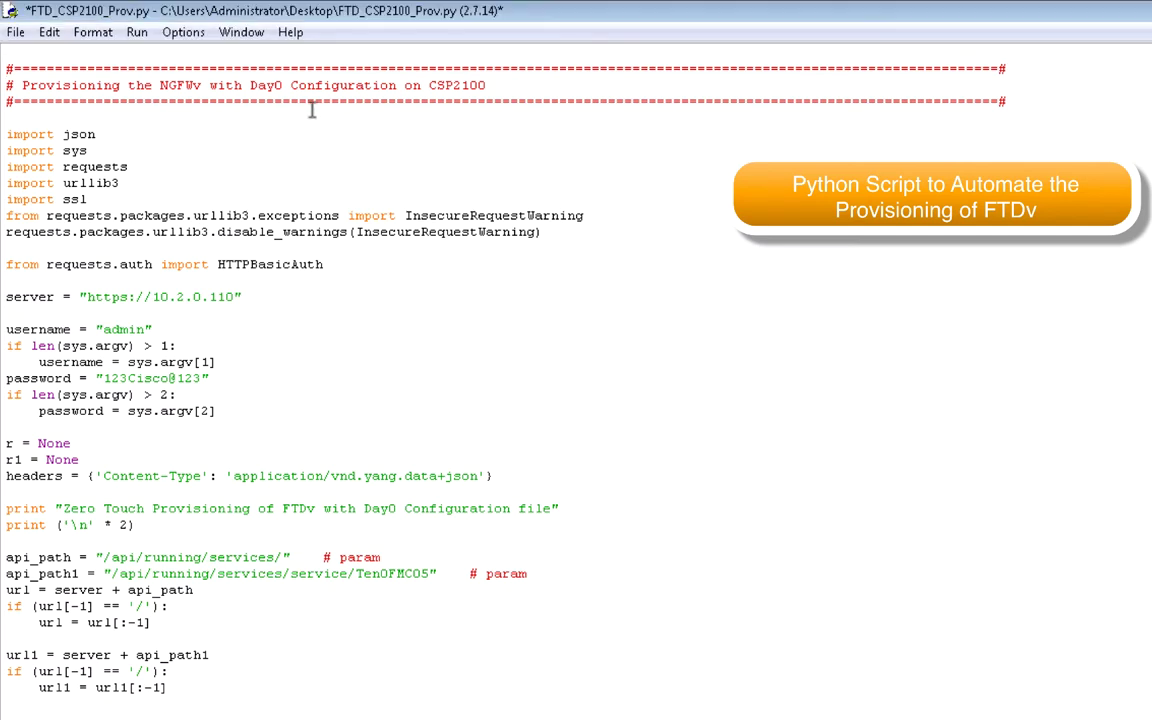
Read through FTD_CSP2100_Prov.py down to the section adding the HTTP allow rule
drag(234, 85, 428, 85)
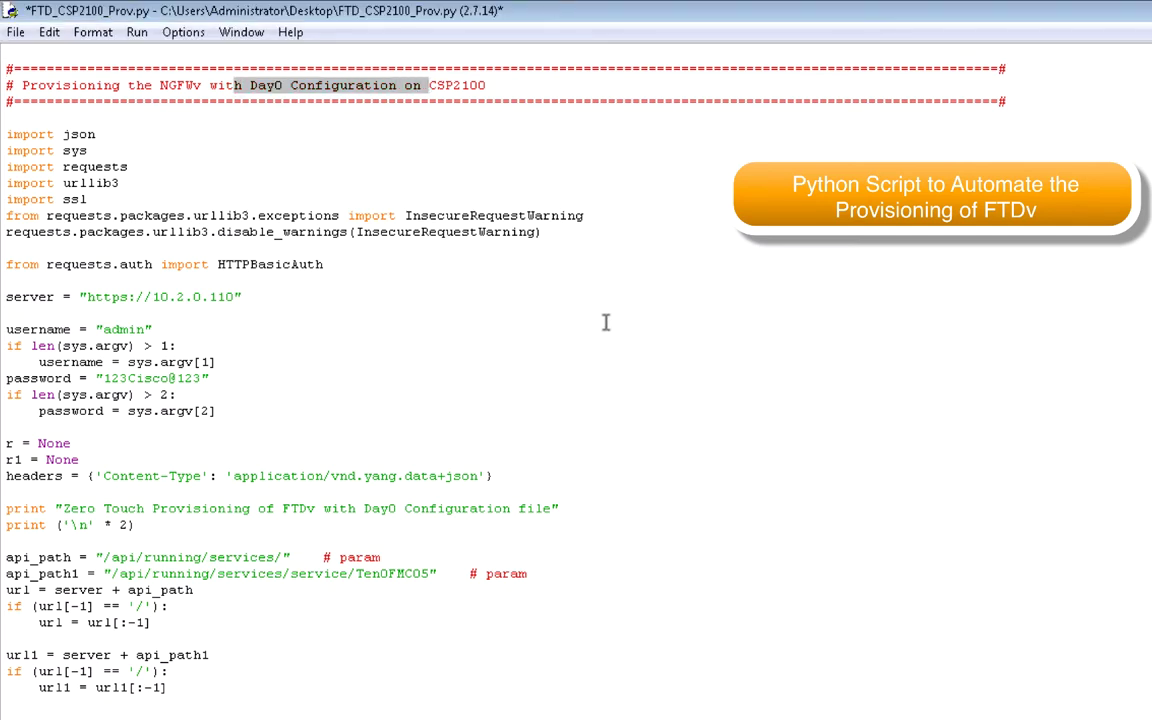
click(605, 322)
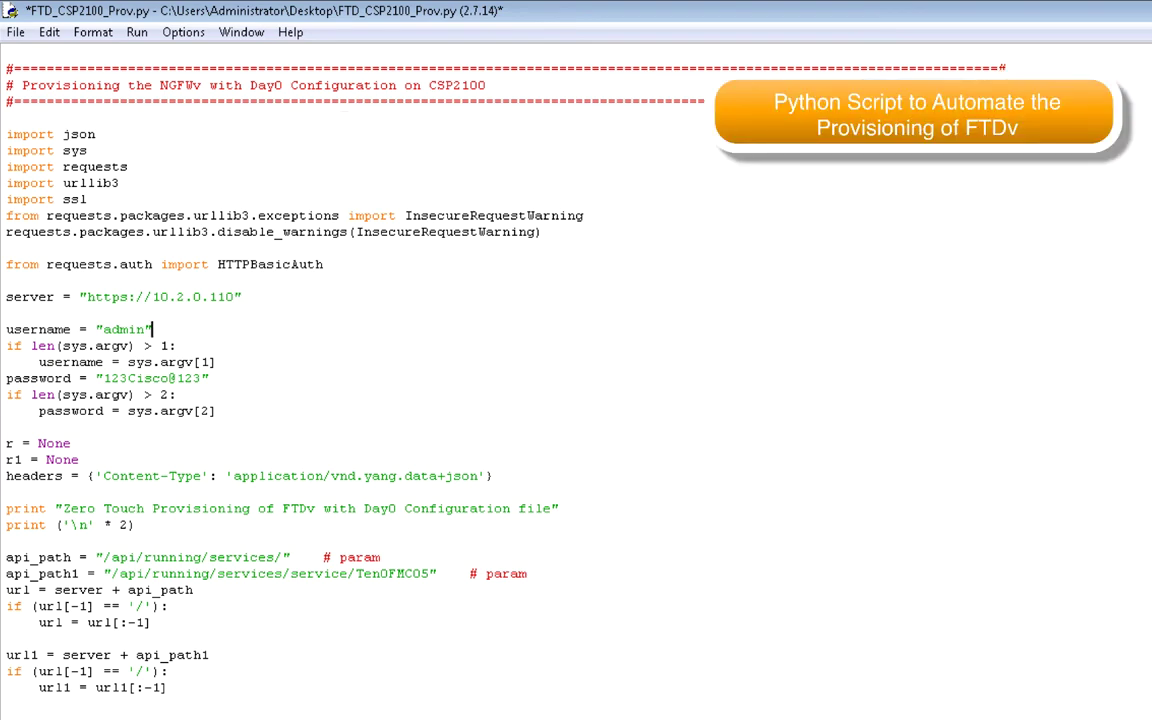
scroll(576, 380, down, 15)
scroll(576, 380, down, 15)
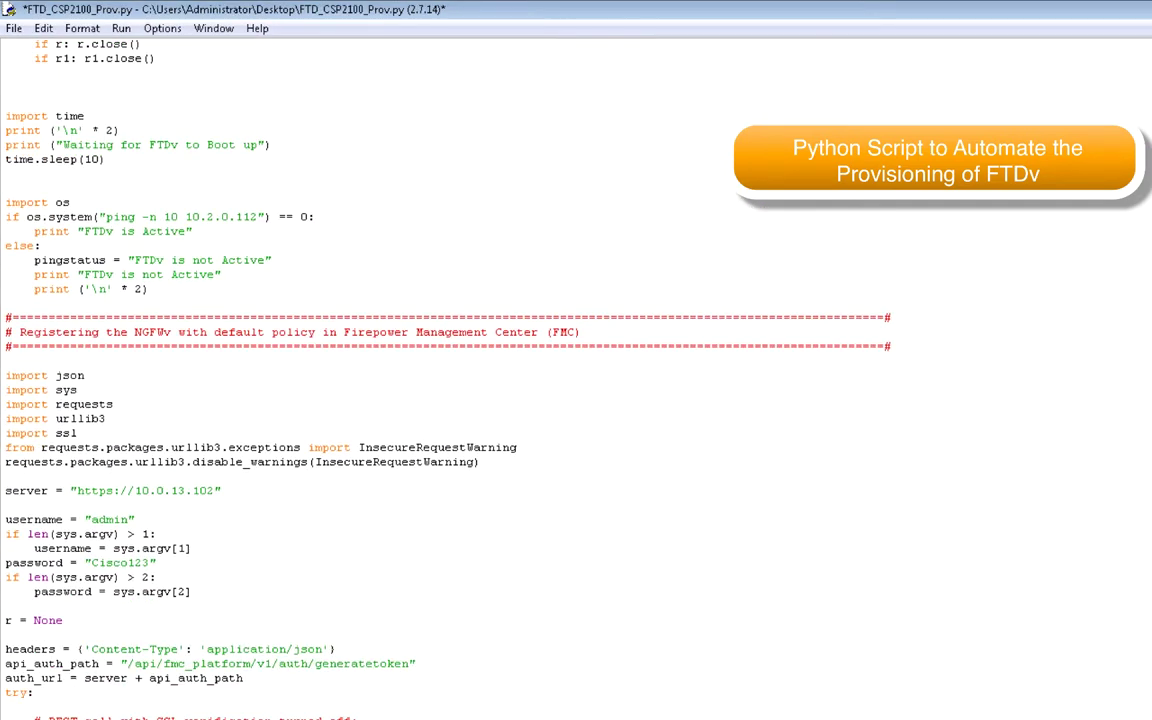
scroll(576, 380, down, 1)
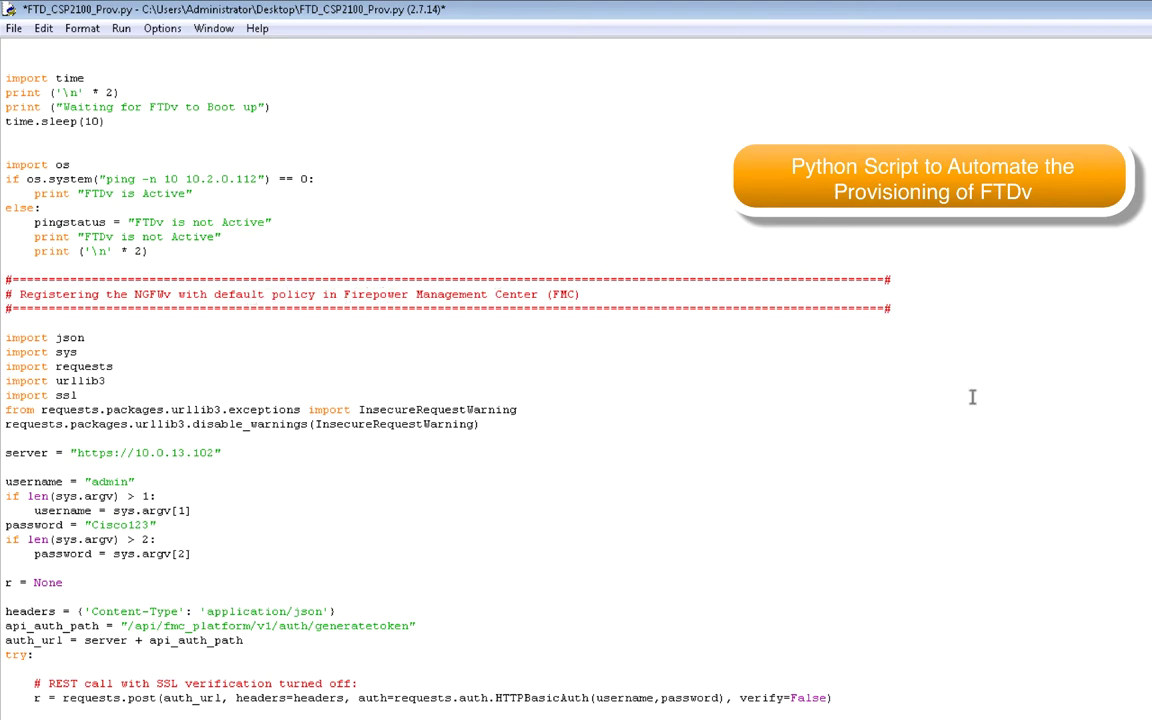
scroll(576, 380, down, 20)
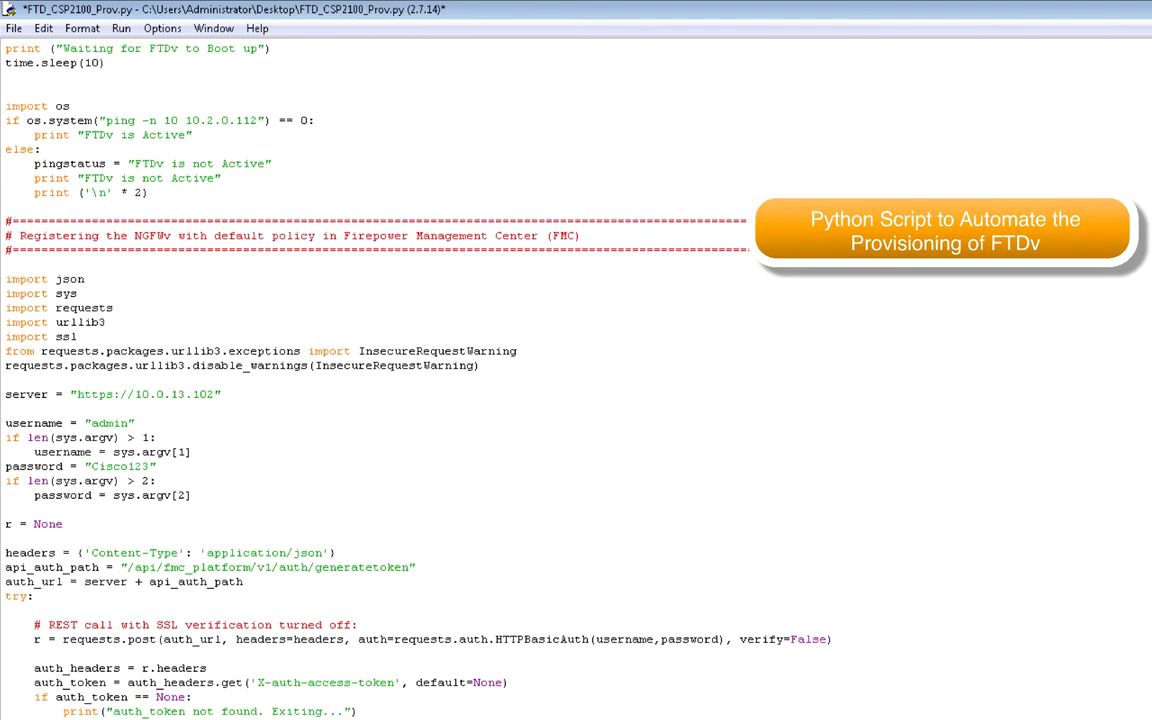
scroll(576, 380, down, 9)
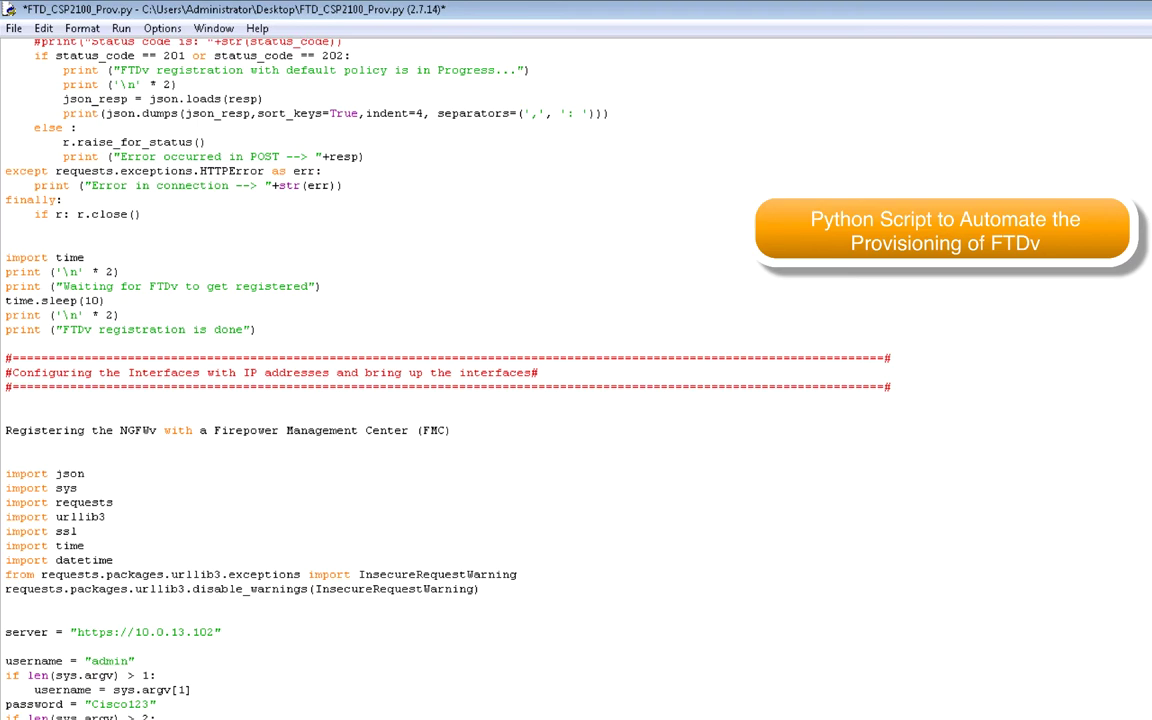
scroll(576, 380, down, 20)
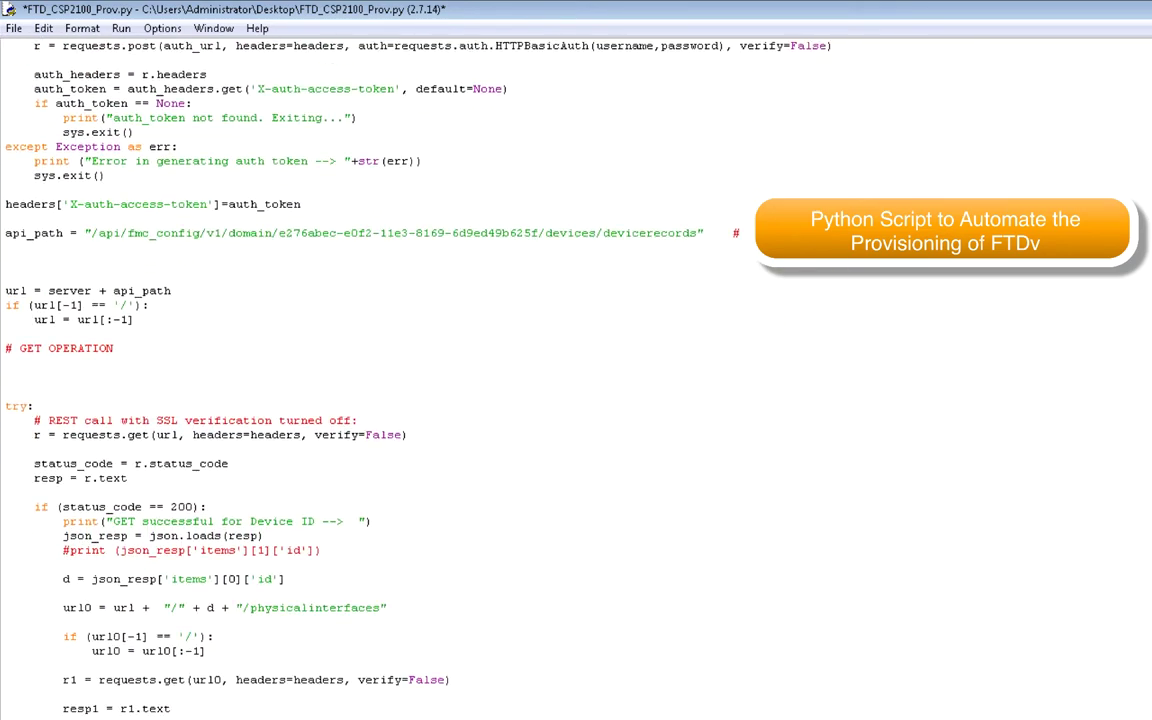
scroll(576, 380, down, 20)
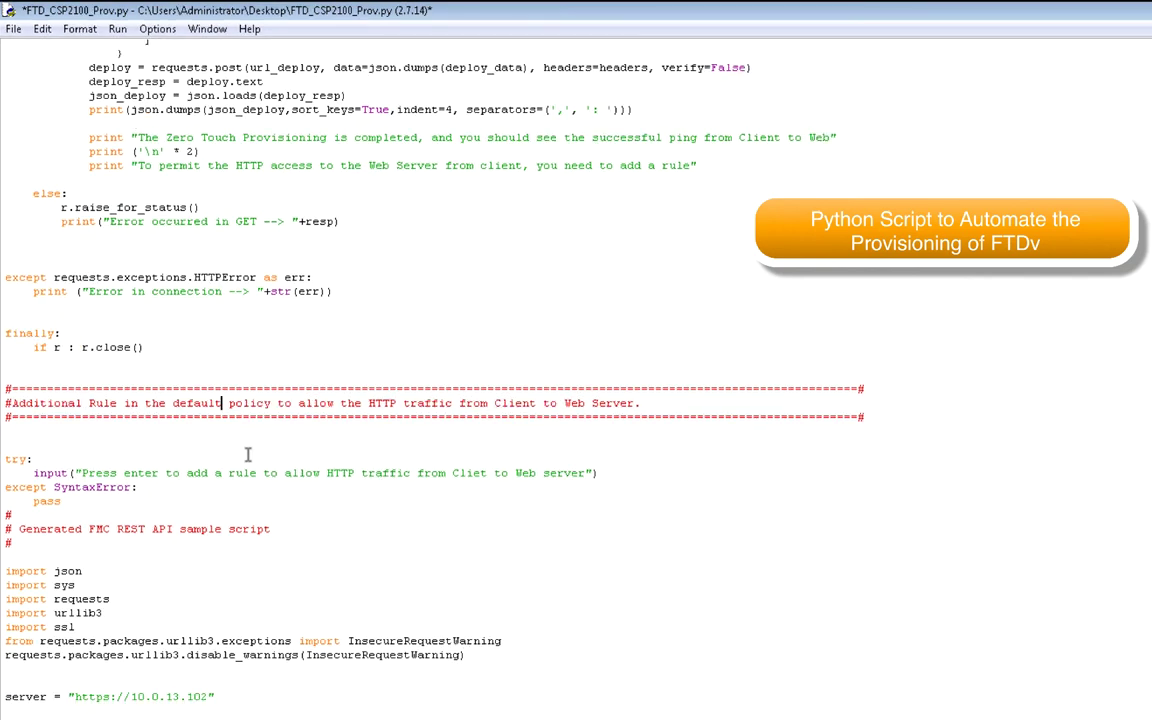
click(247, 455)
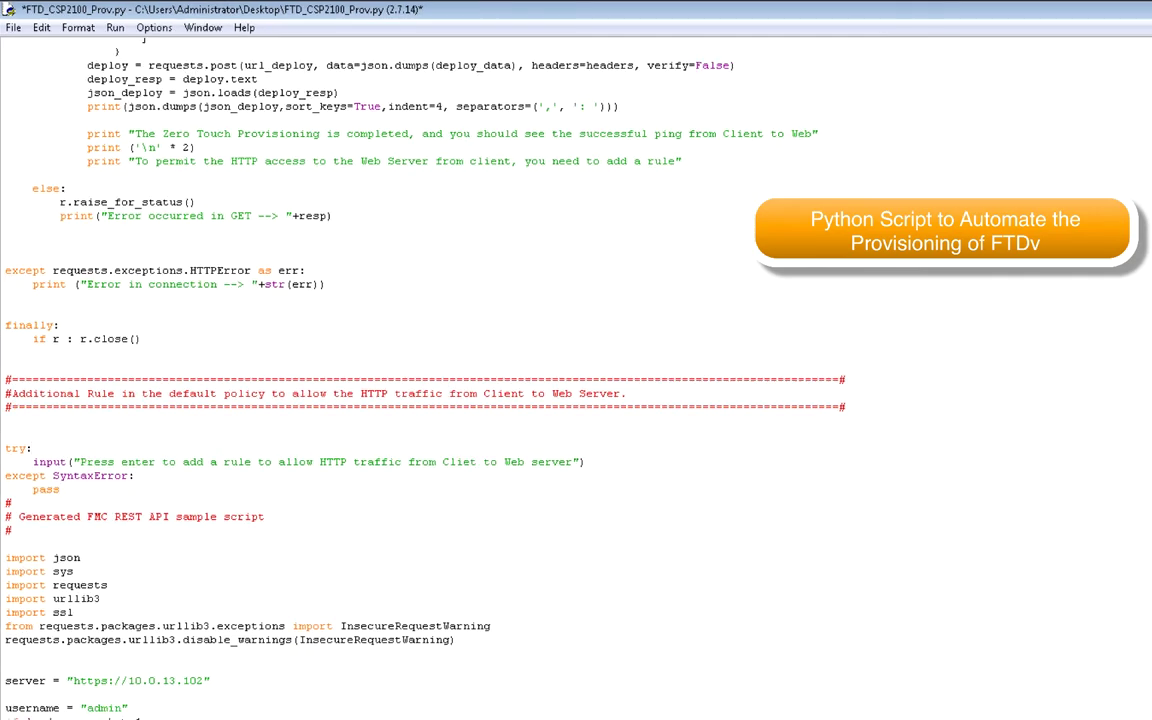
scroll(576, 400, down, 20)
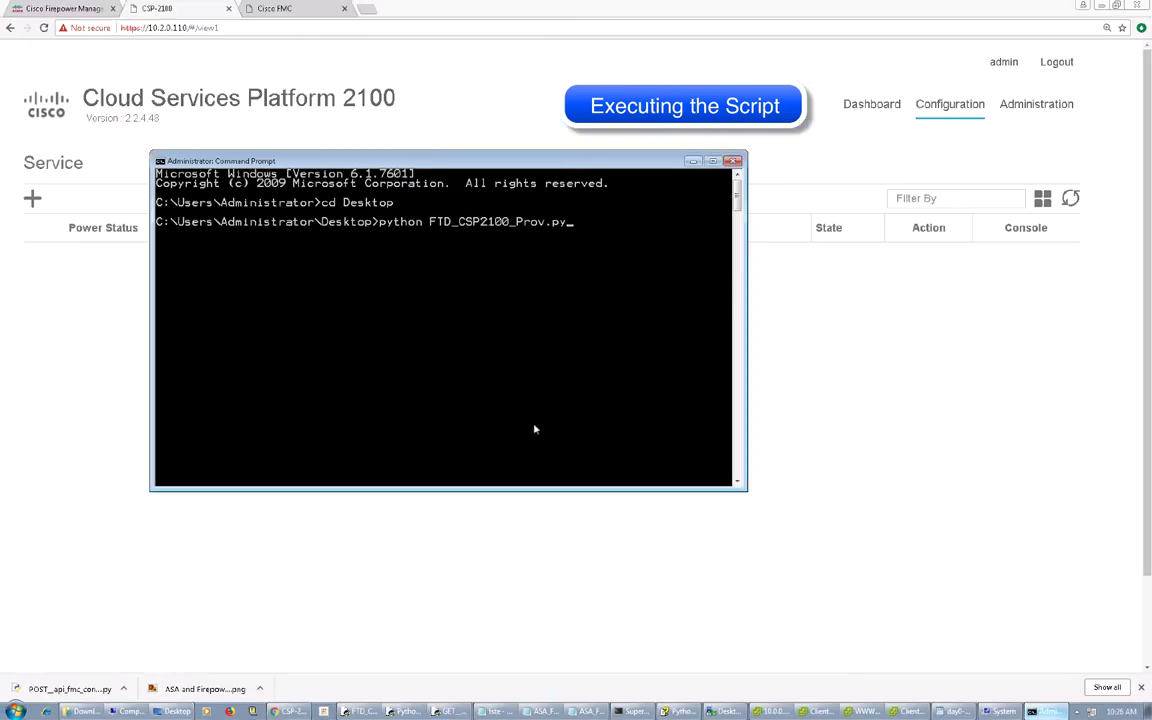
Run the provisioning script and sign in to CSP 2100 with the account password
key(Return)
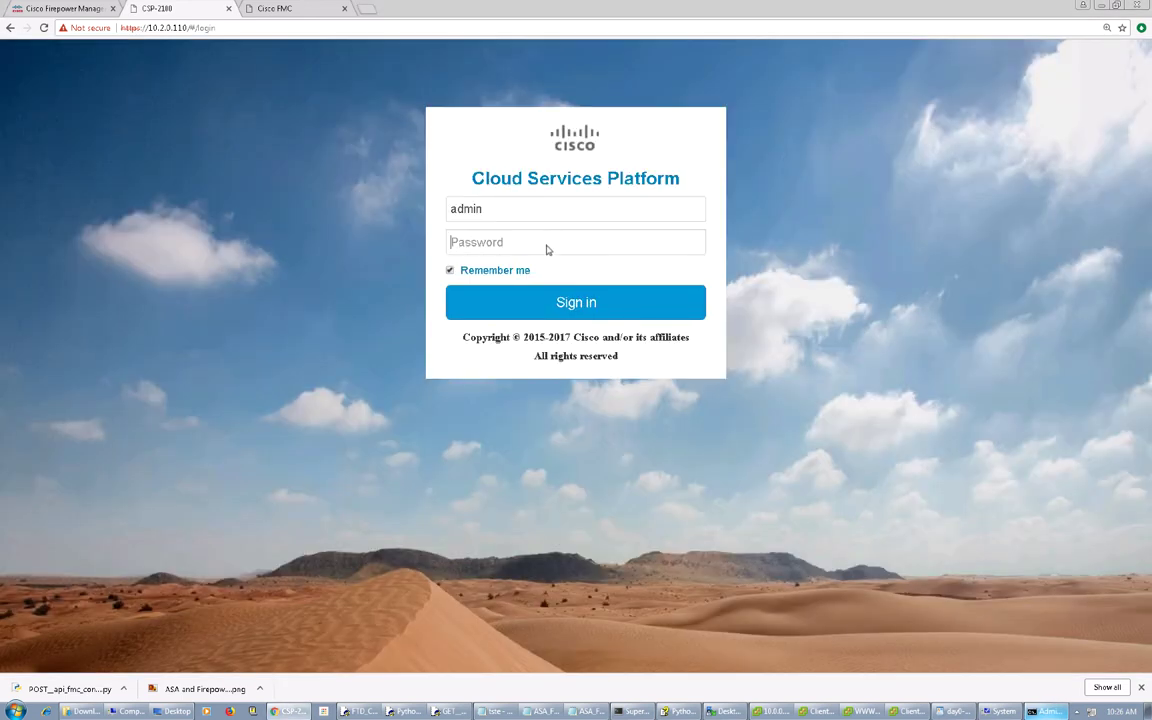
click(547, 249)
key(ctrl+v)
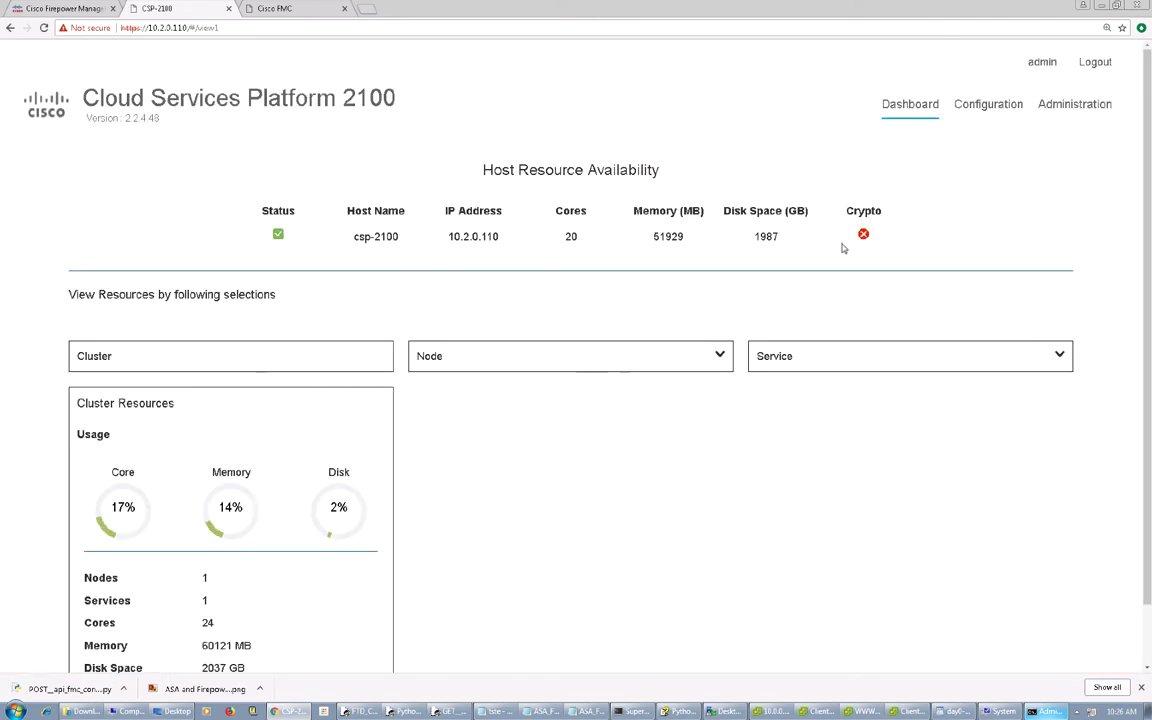
List the deployed services and launch the Ten0FMC05 service console
click(984, 106)
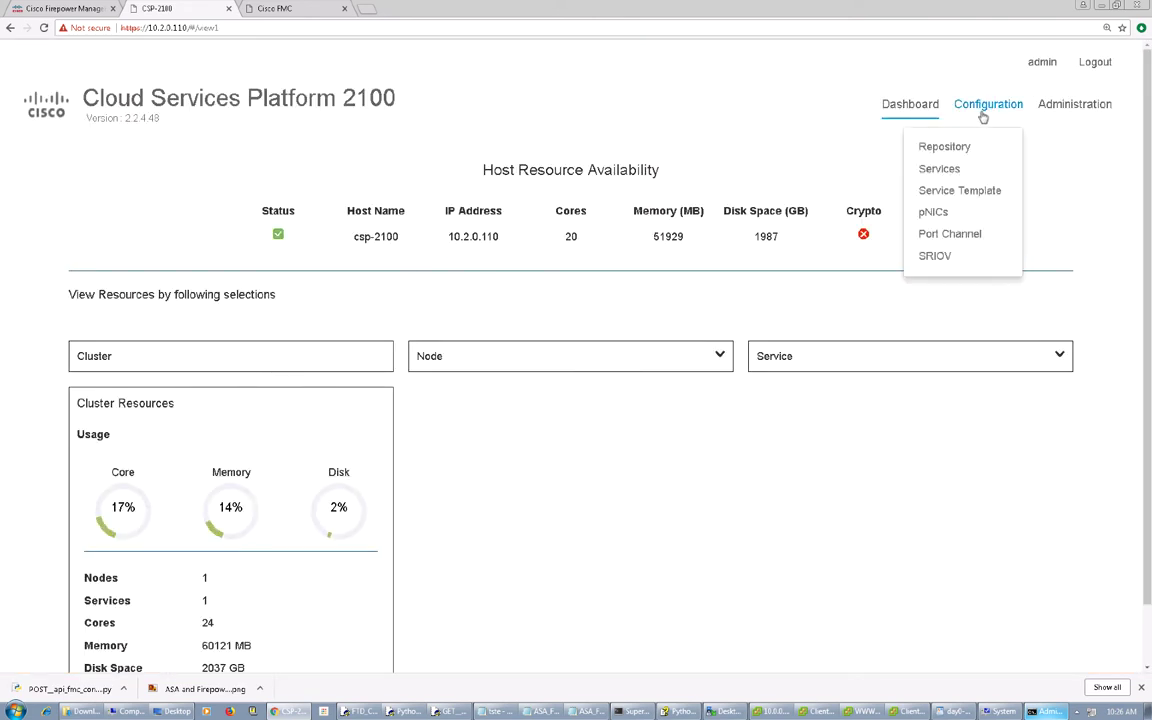
click(940, 169)
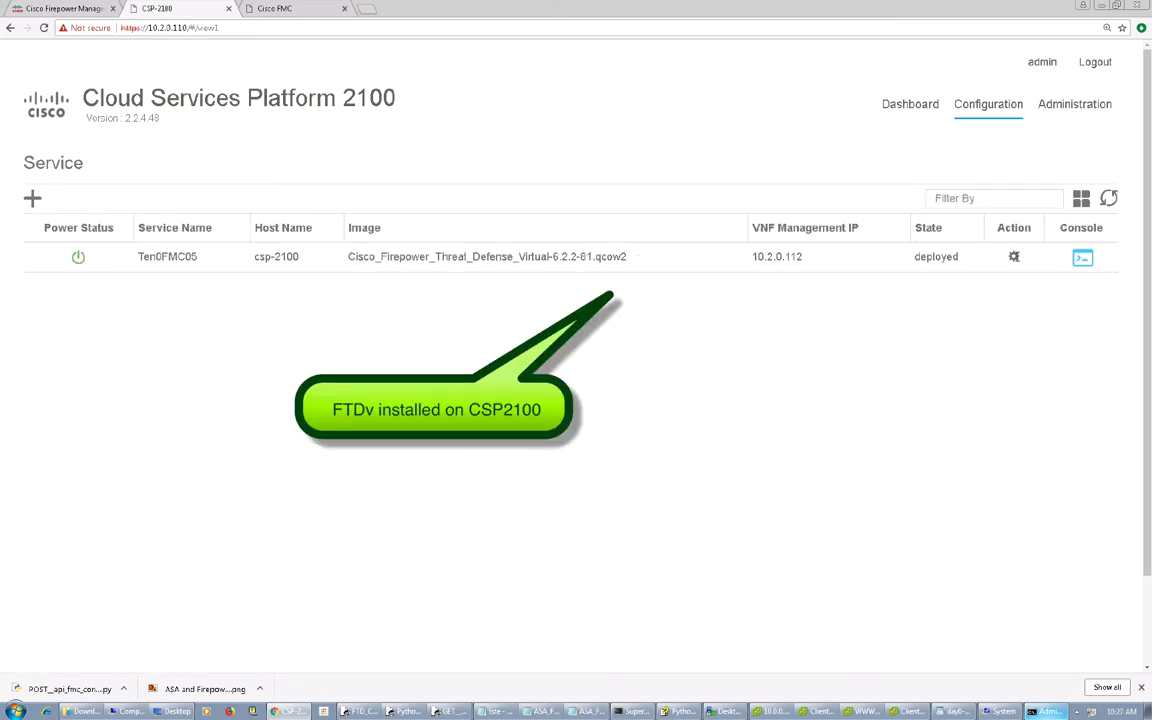
click(1083, 259)
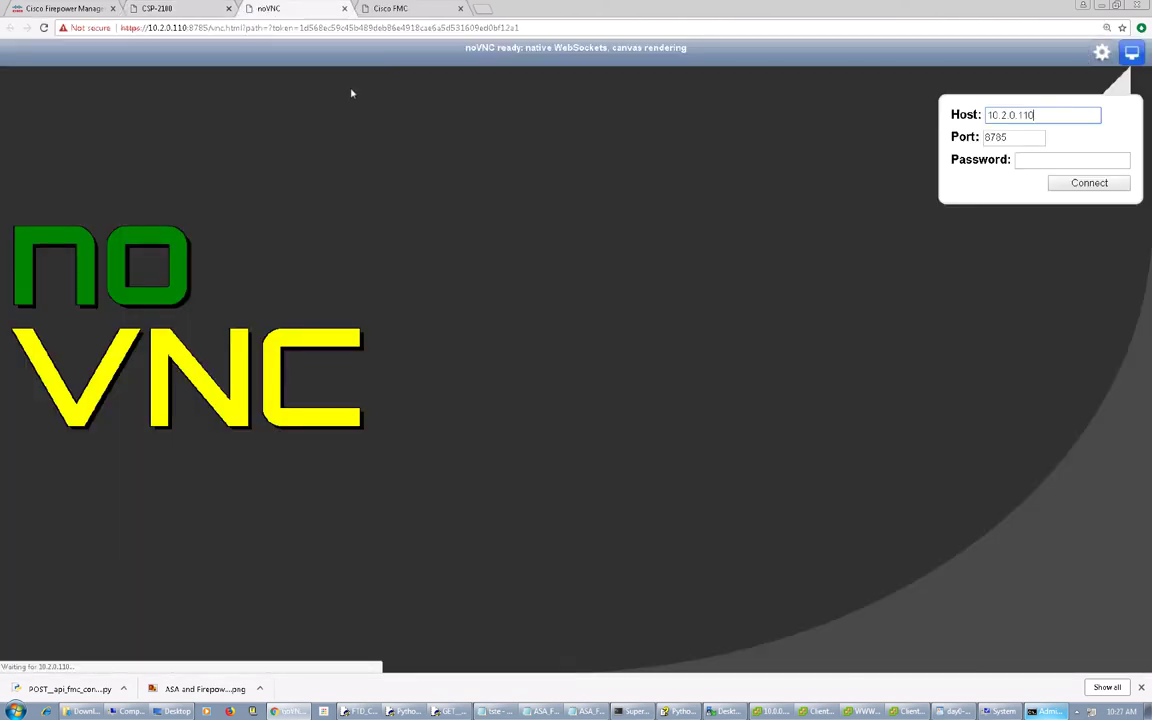
Connect to the FTDv console and review the script's FMC registration output
click(1100, 183)
key(alt+Tab)
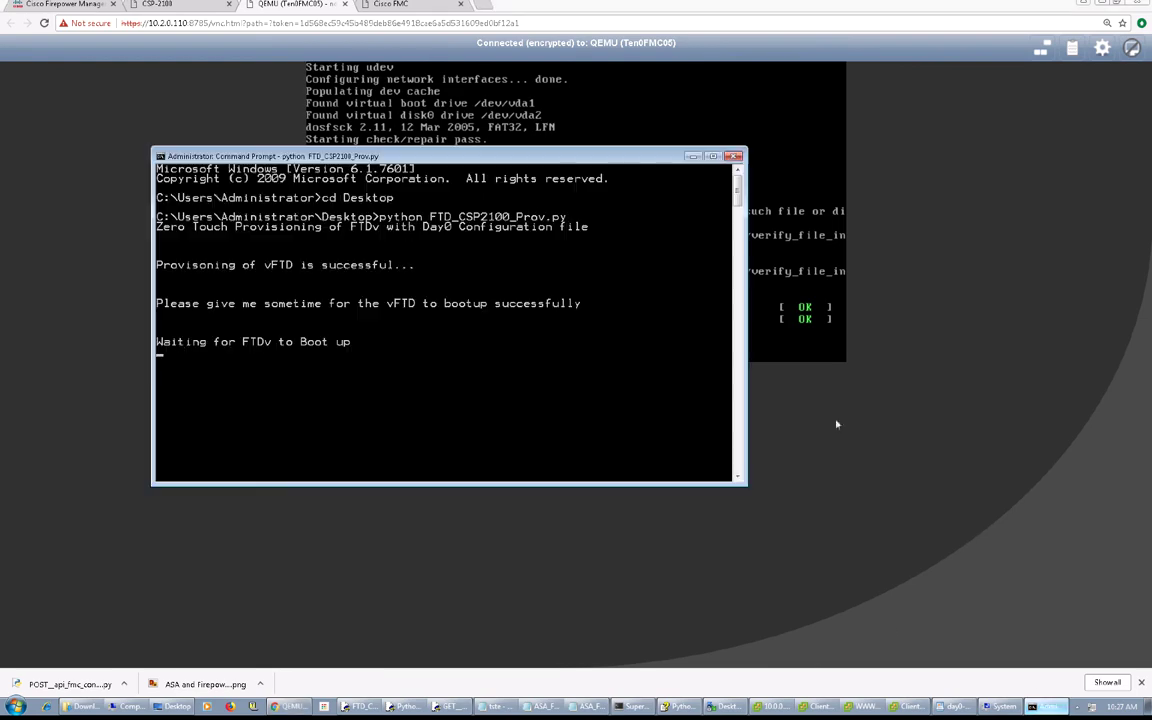
key(alt+Tab)
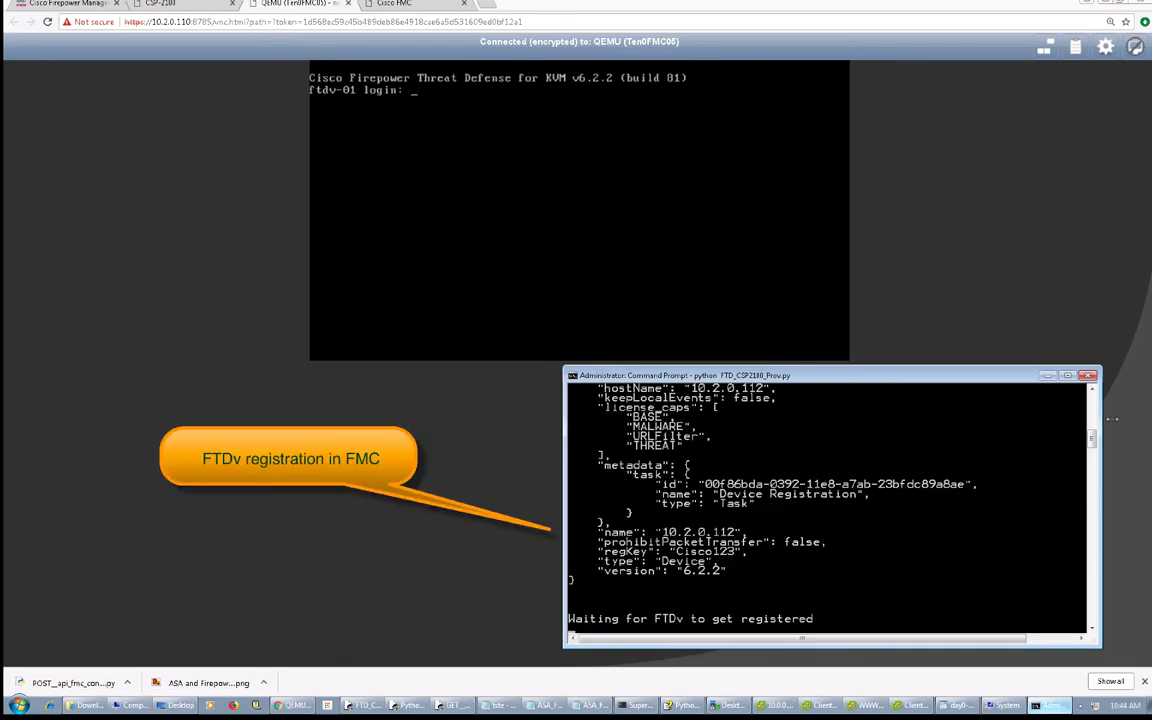
scroll(1093, 393, up, 7)
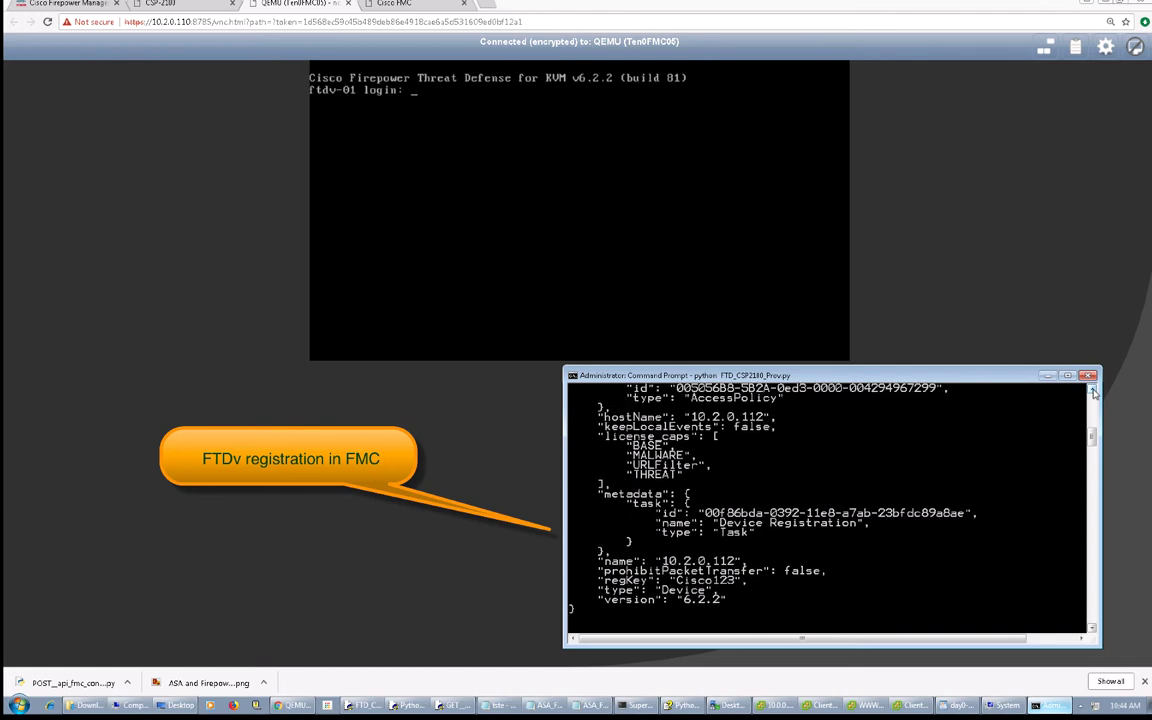
scroll(1093, 393, up, 6)
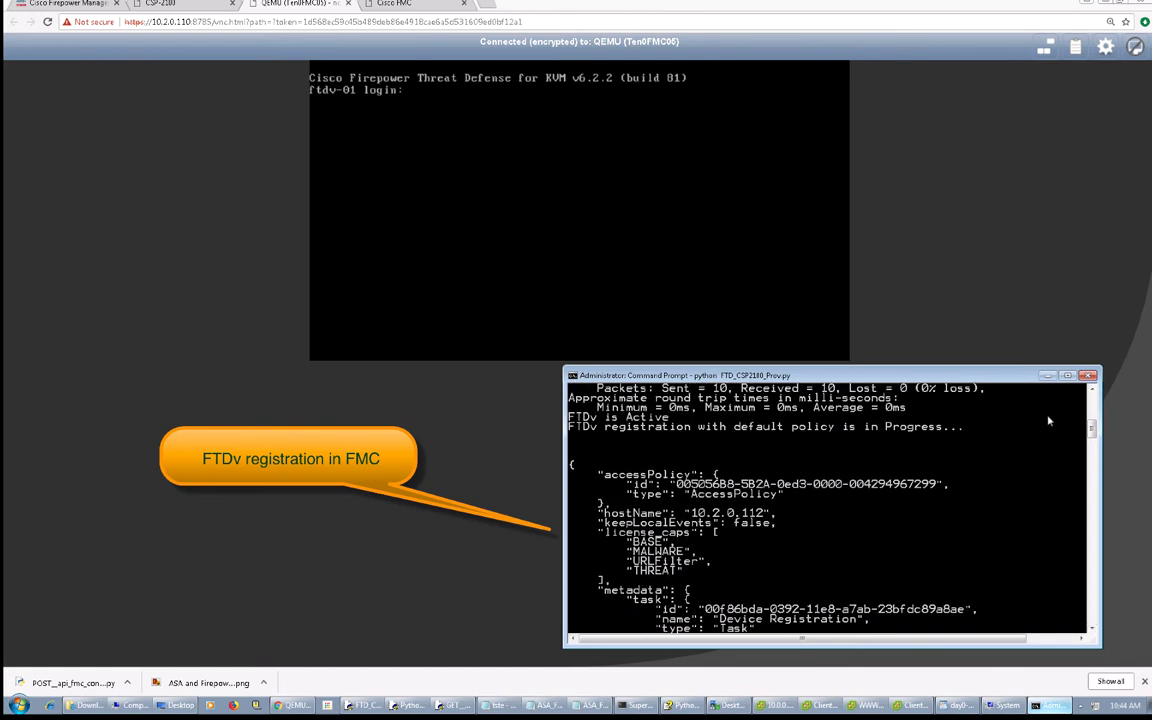
drag(1093, 432, 1093, 436)
scroll(709, 468, down, 1)
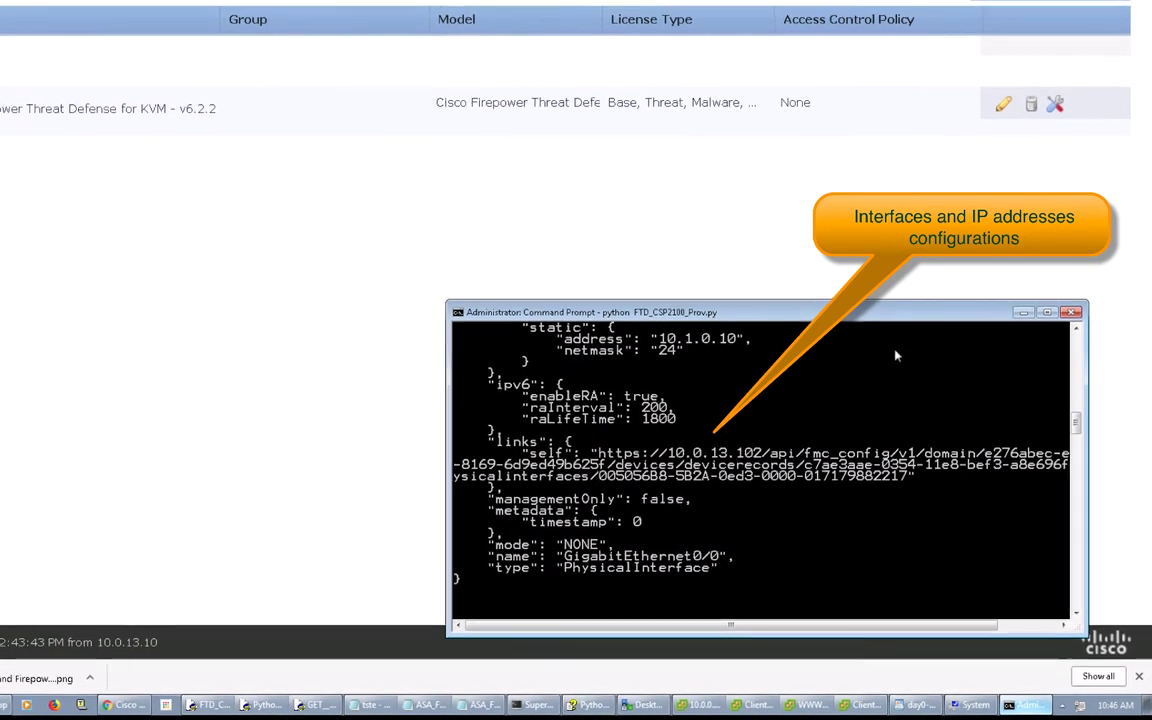
Scroll the script output to check FTDv registration and the 10.1.0.10/24 interface address
click(1077, 330)
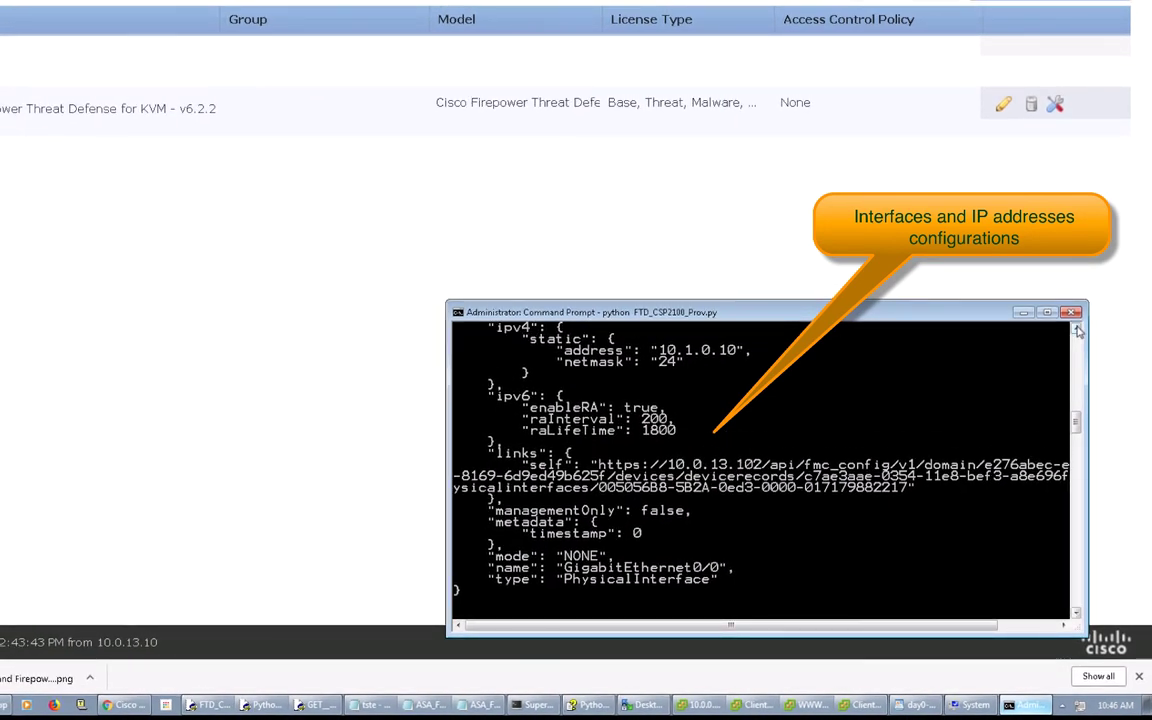
click(1077, 330)
click(1077, 330)
click(1077, 330)
click(1077, 330)
click(1077, 330)
click(1077, 330)
click(1077, 330)
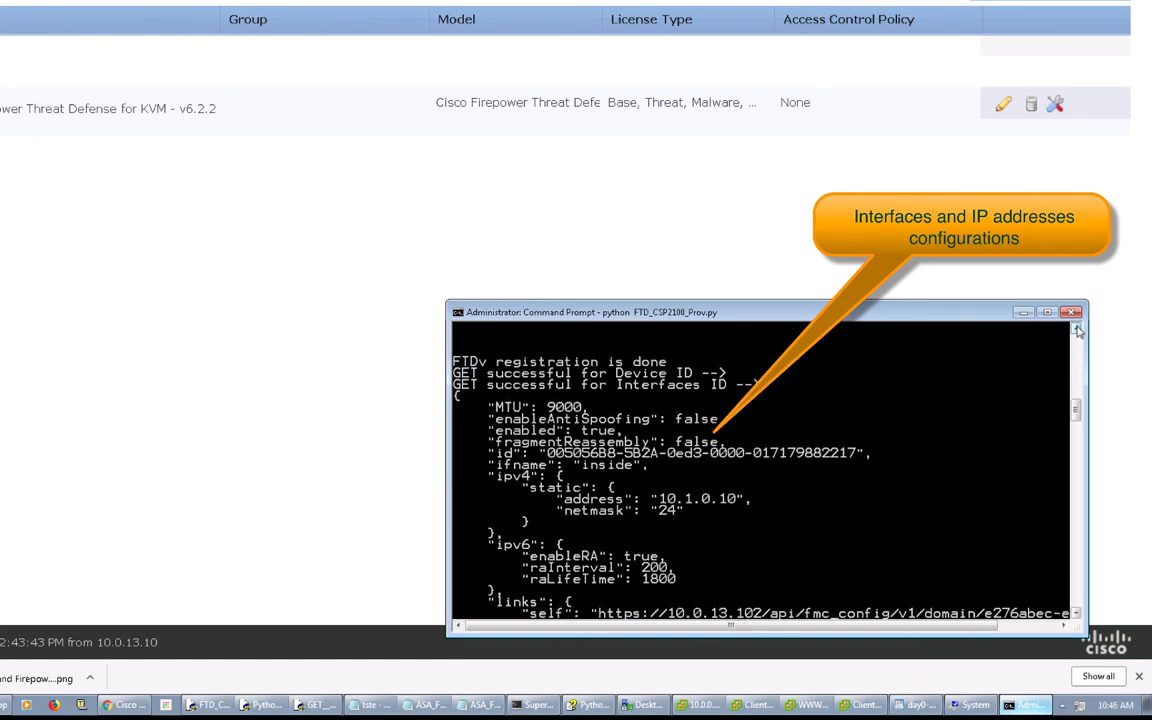
click(1077, 330)
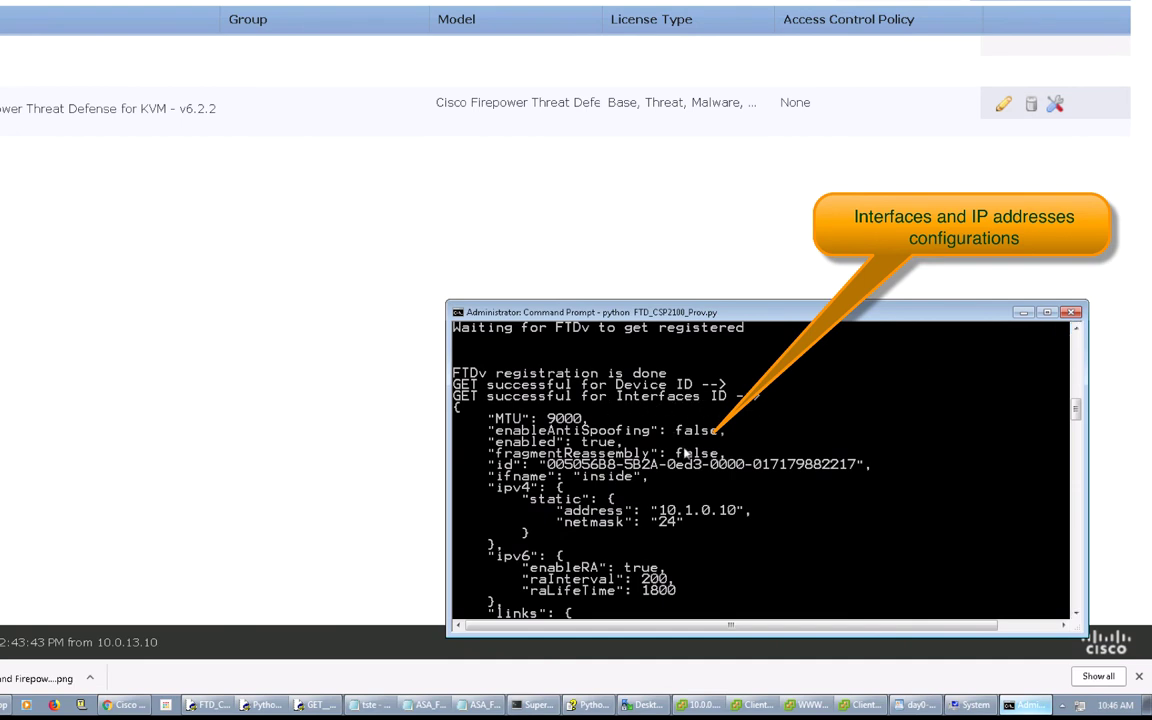
click(1076, 614)
click(1076, 614)
click(1076, 614)
click(1076, 614)
click(1076, 614)
click(1076, 614)
click(1076, 614)
click(1076, 614)
click(1076, 614)
click(1076, 614)
click(1076, 614)
click(1076, 614)
click(1076, 614)
click(1076, 614)
click(1076, 614)
click(1076, 614)
click(1076, 614)
click(1076, 614)
click(1076, 614)
click(1076, 614)
click(1076, 614)
click(1076, 614)
click(1076, 614)
click(1076, 614)
click(1076, 614)
click(1076, 614)
click(1076, 614)
click(1076, 614)
click(1076, 614)
click(1076, 614)
click(1076, 614)
click(1076, 614)
click(1076, 614)
click(1076, 614)
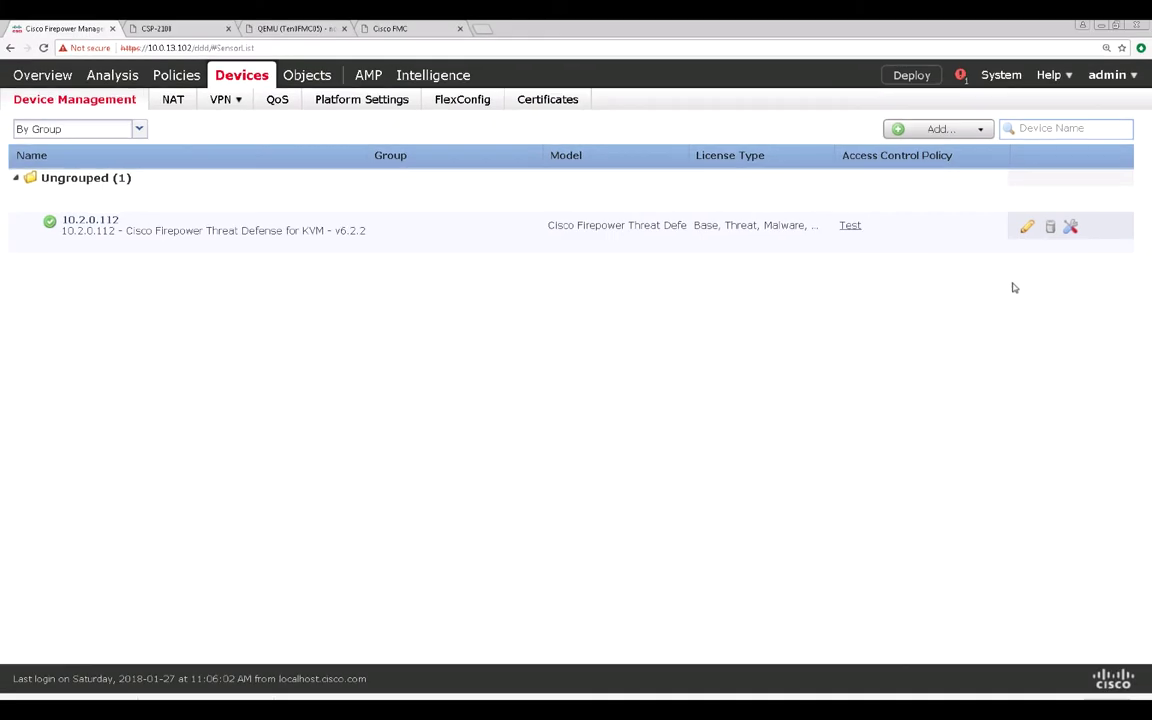
click(1027, 226)
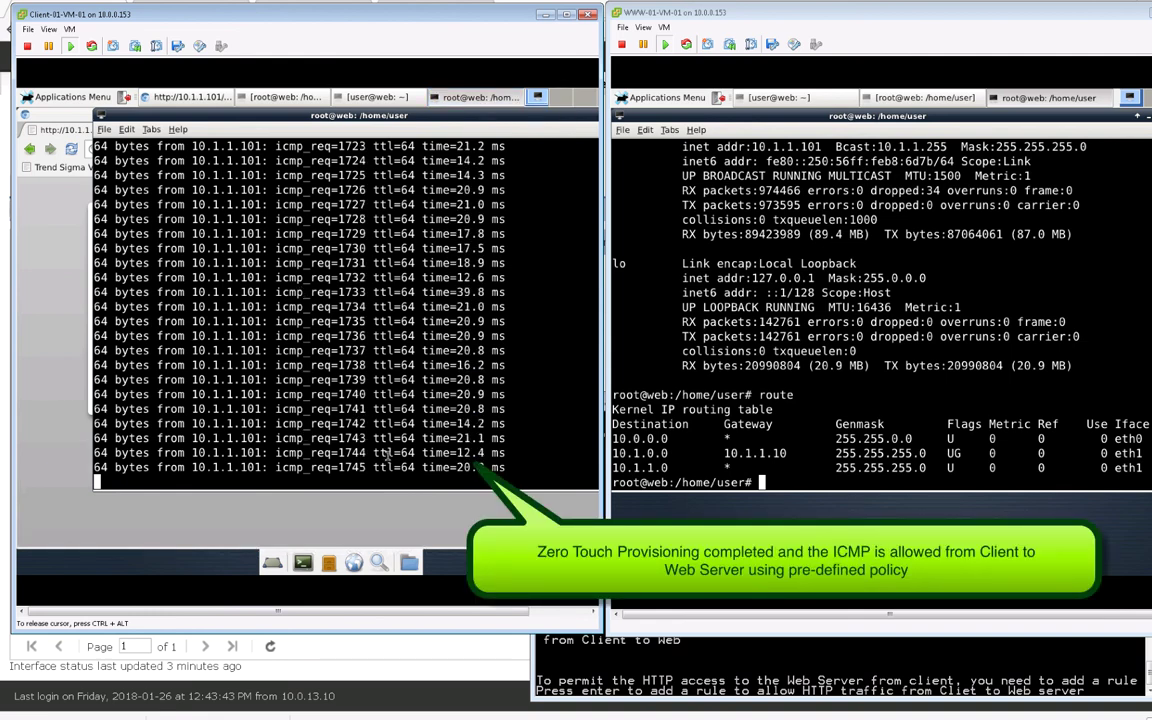
click(180, 96)
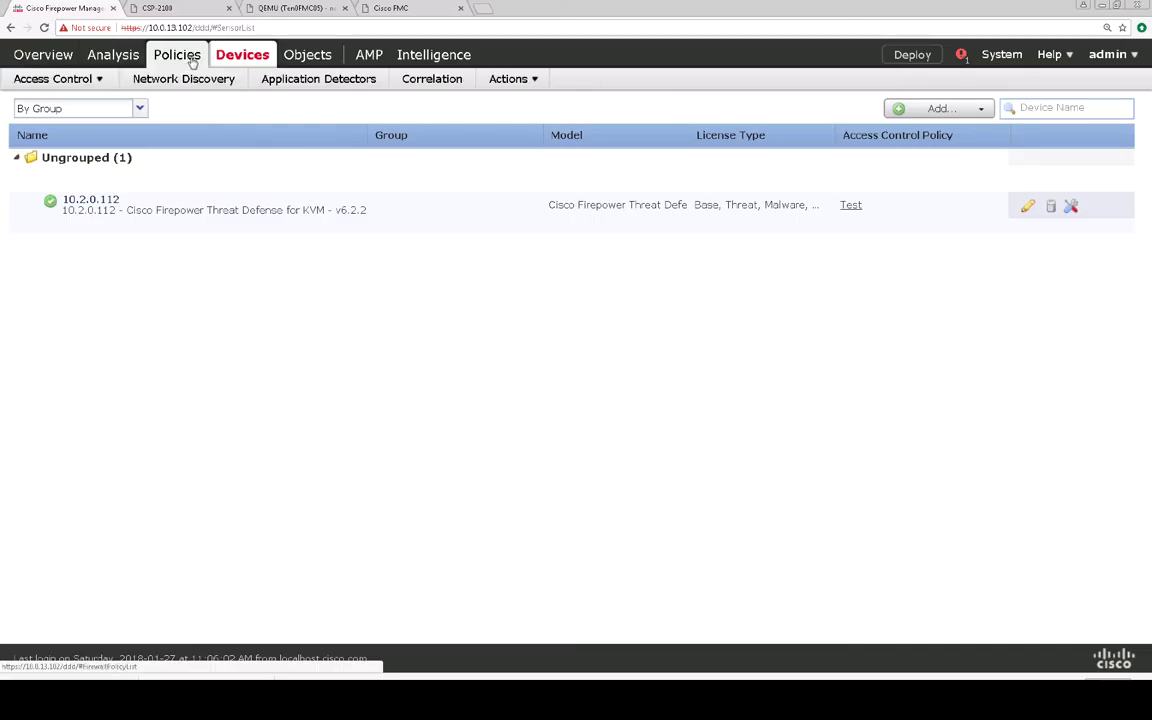
Open the Test access control policy in FMC to view its single ICMP Rule-01
mouse_move(55, 79)
click(66, 106)
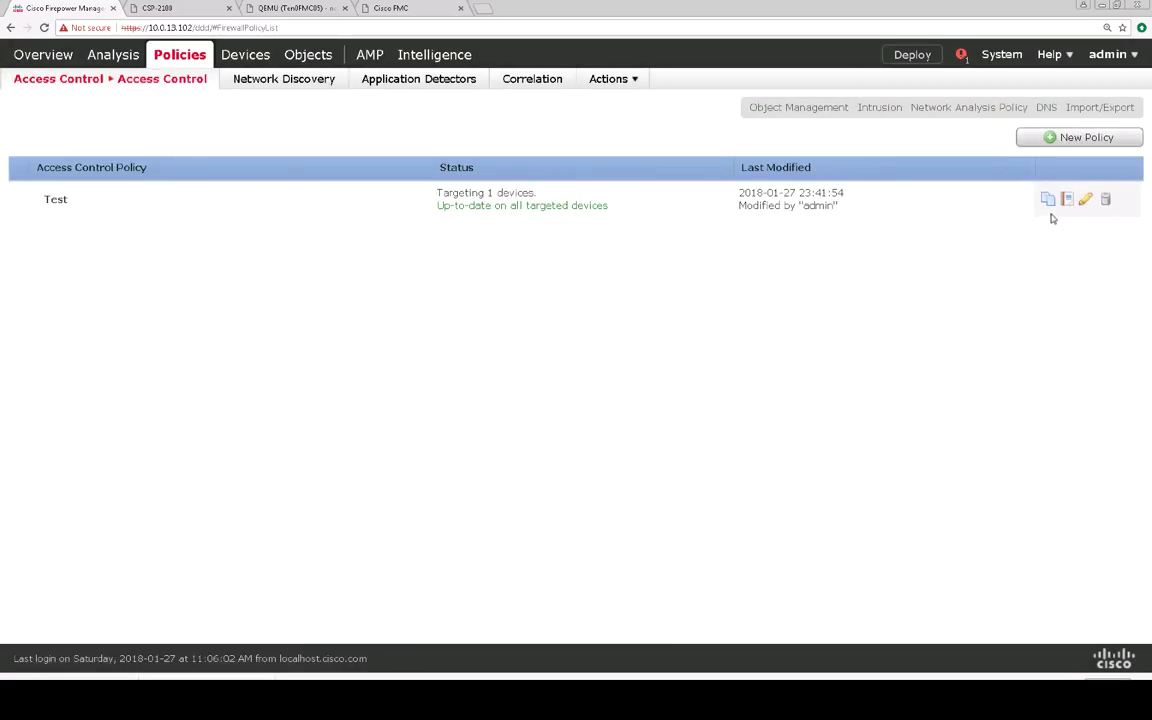
click(1085, 199)
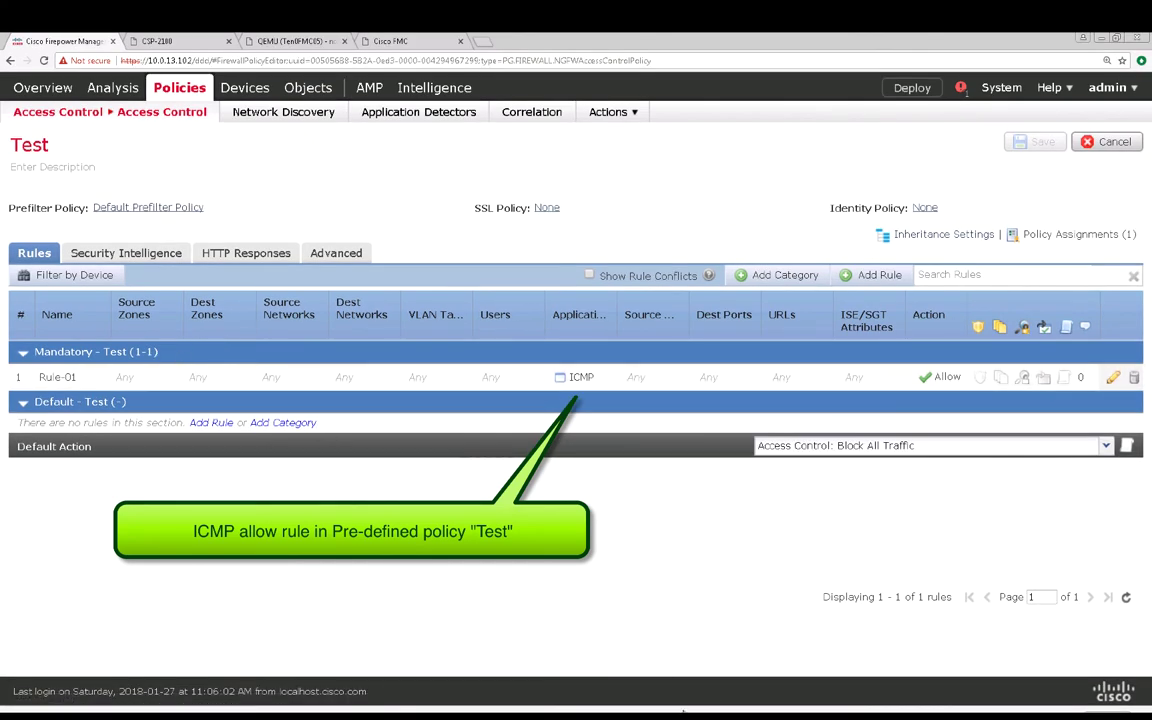
key(alt+Tab)
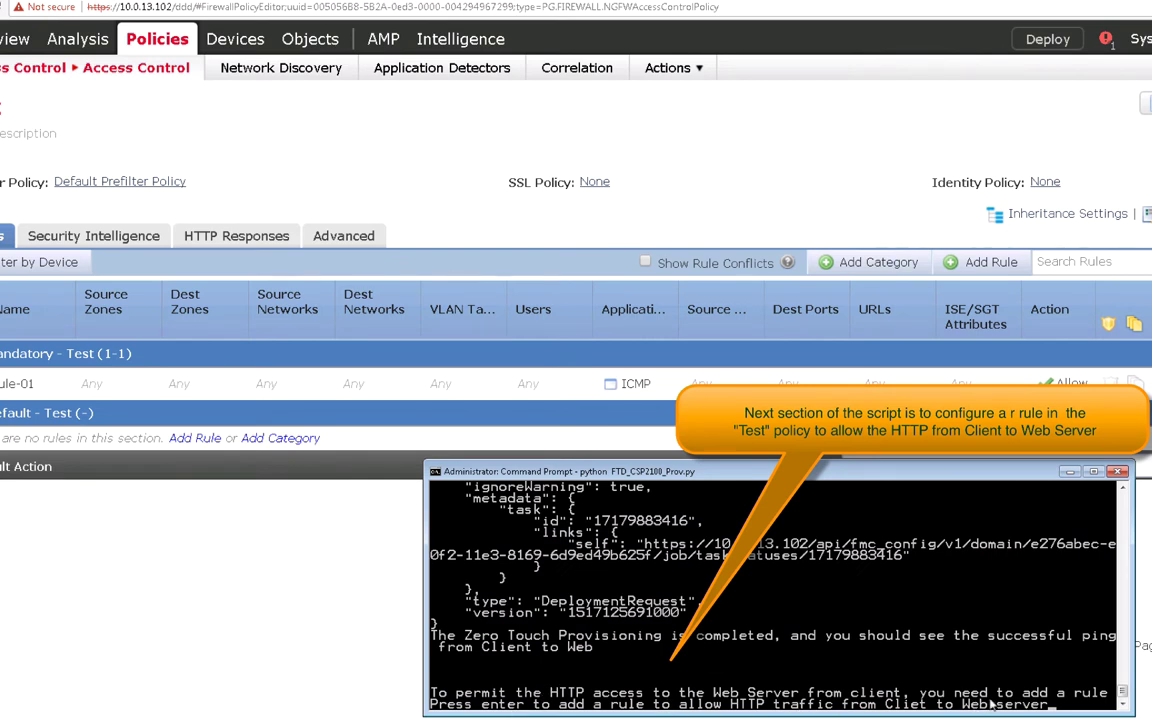
key(Return)
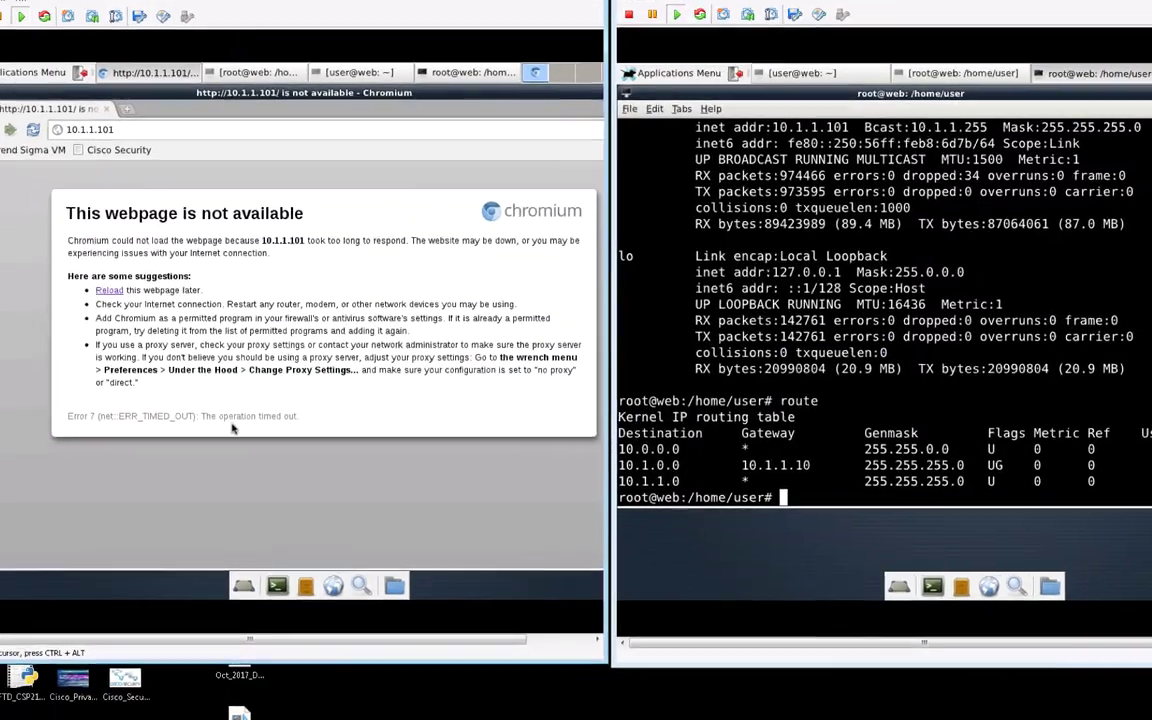
key(Return)
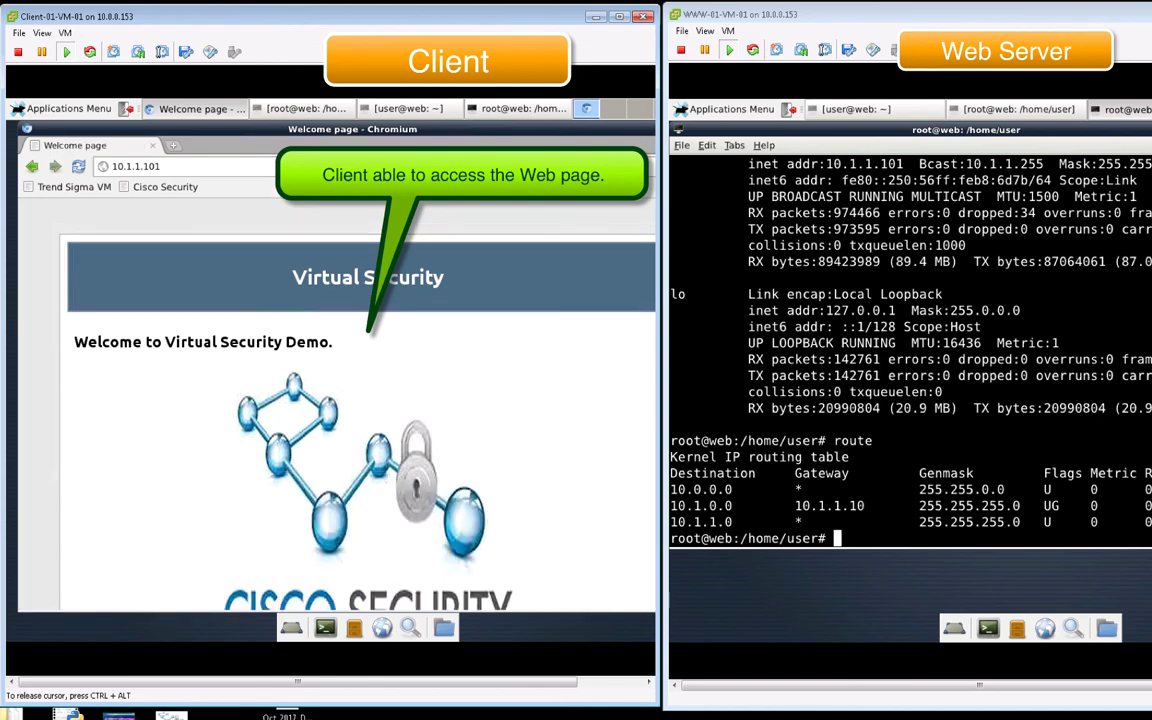
click(619, 16)
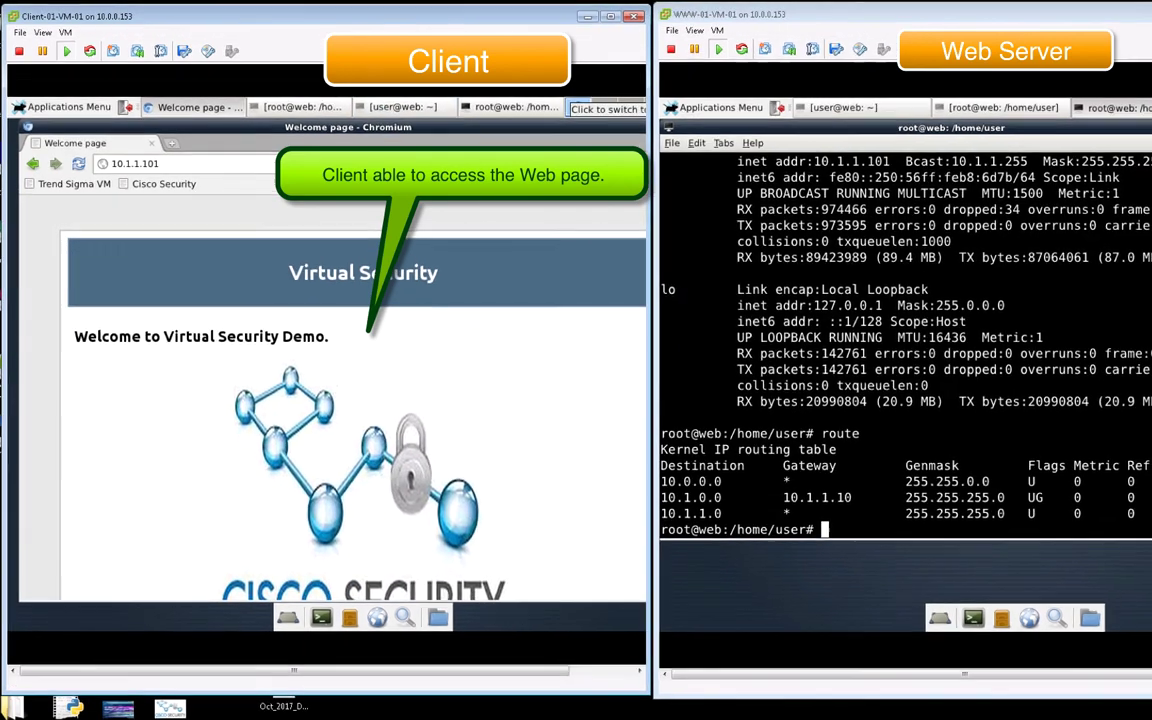